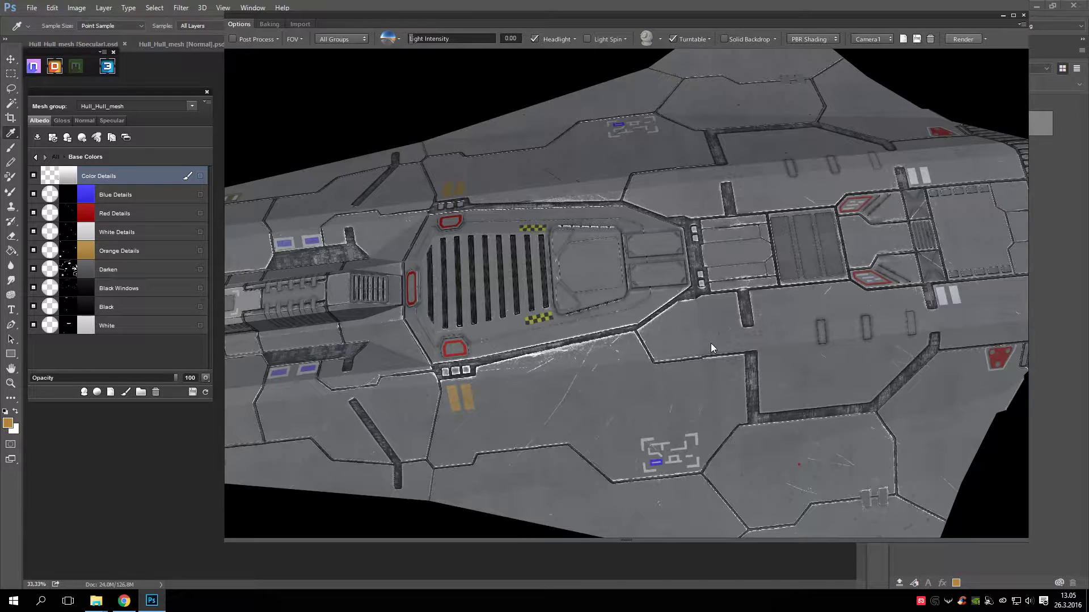
Add a new paint layer above the Color Details layer in the Base Colors group
middle_drag(531, 317, 563, 300)
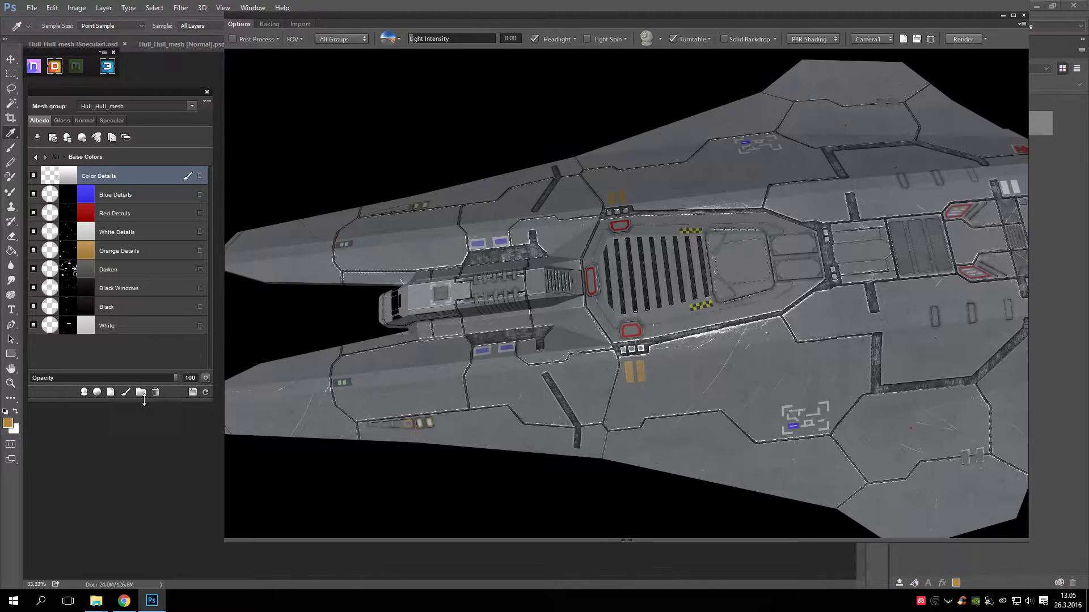
middle_drag(655, 371, 557, 366)
scroll(557, 366, up, 1)
middle_drag(636, 365, 543, 384)
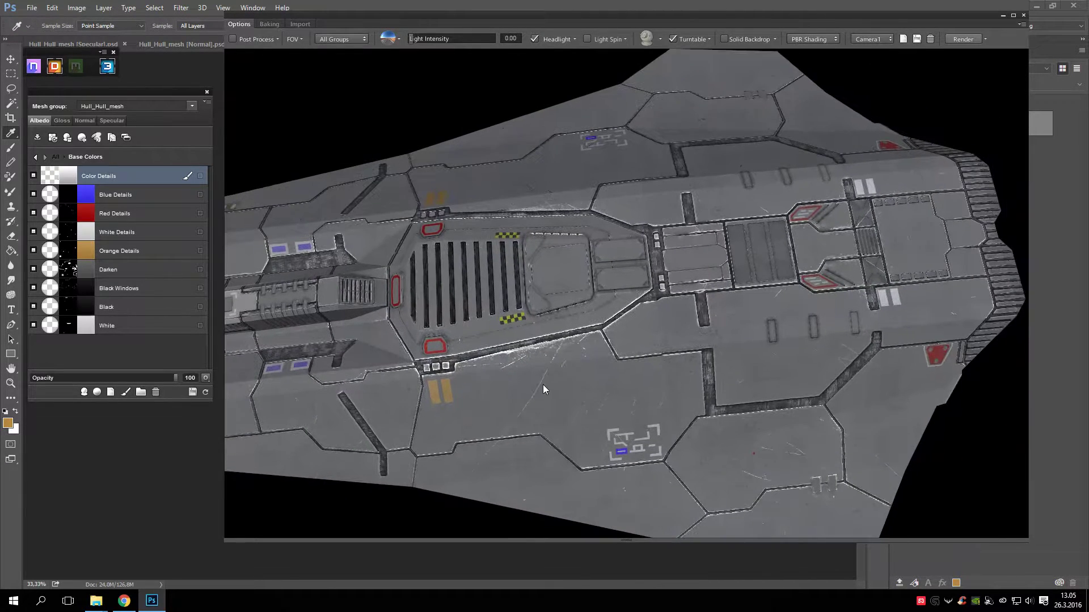
scroll(542, 384, up, 1)
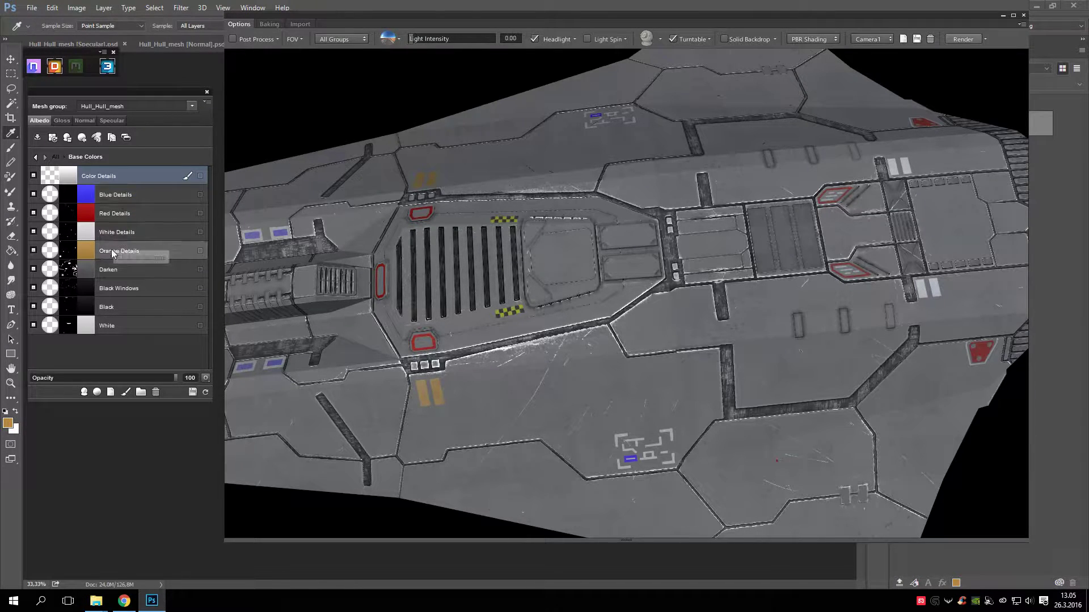
drag(640, 296, 396, 352)
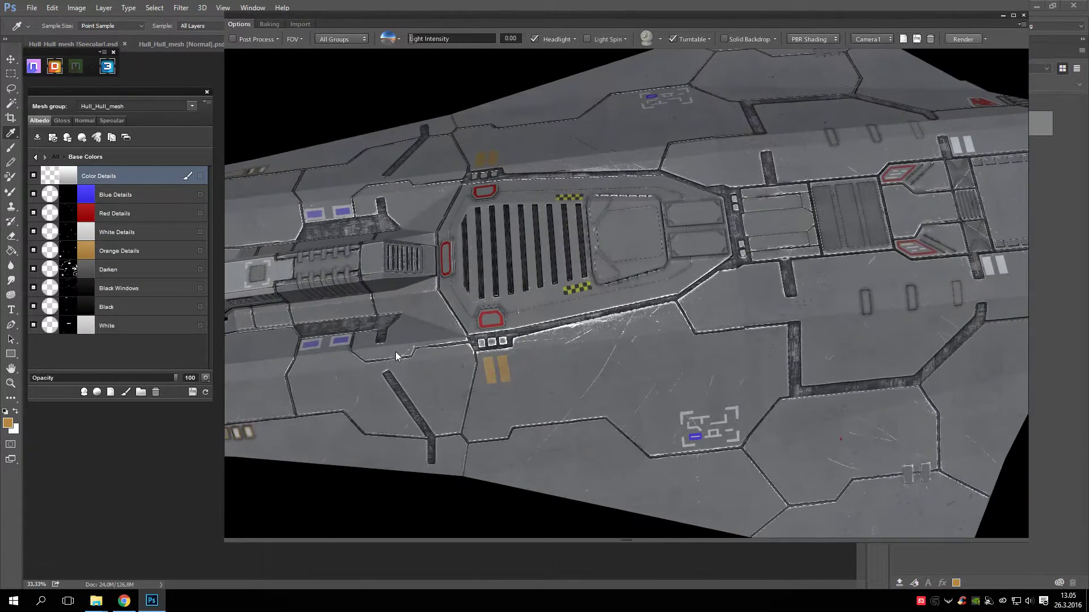
click(126, 393)
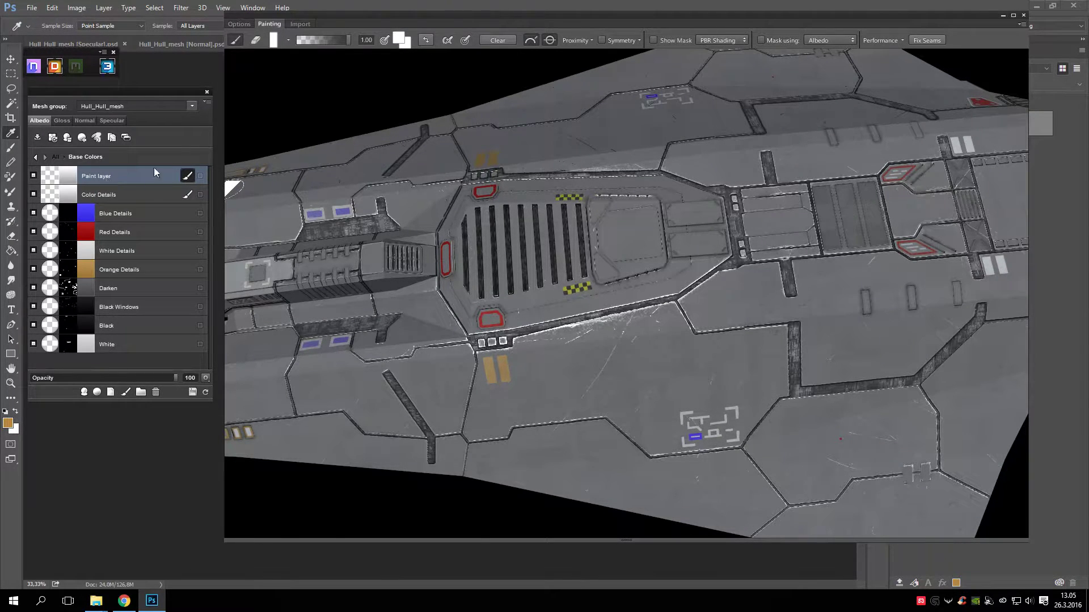
Examine the painted details on the ship's upper hull, from the central grille to the rear sections
middle_drag(683, 258, 527, 241)
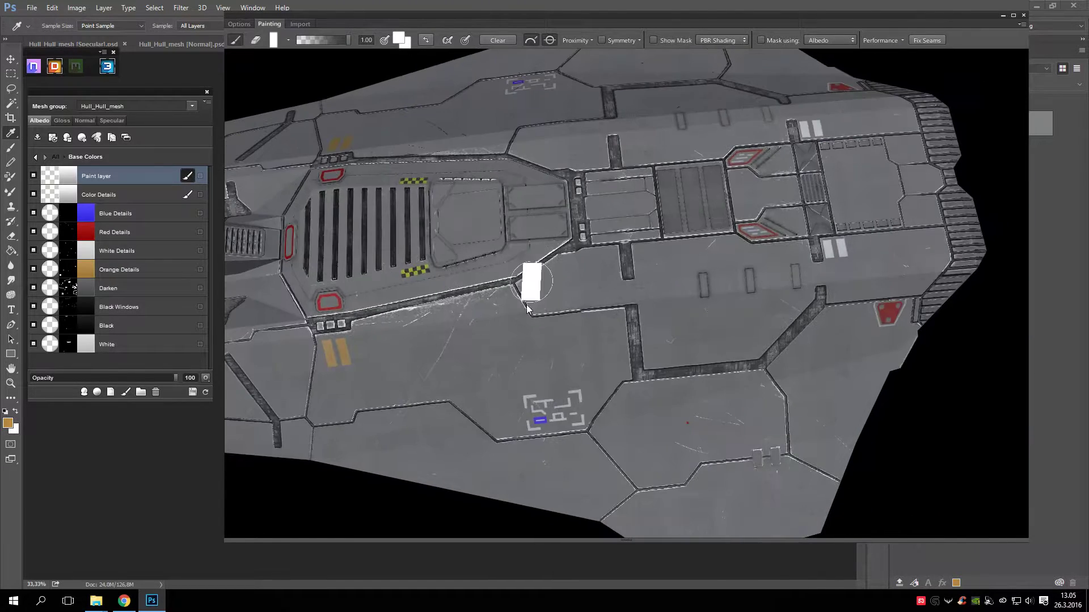
scroll(527, 306, down, 3)
middle_drag(513, 310, 599, 317)
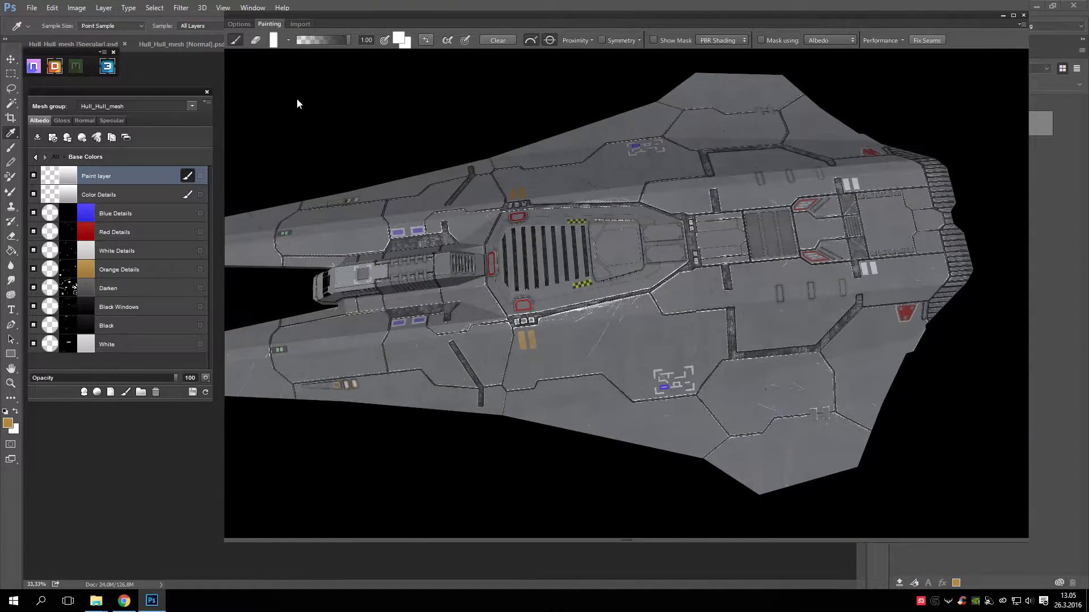
middle_drag(461, 294, 545, 285)
scroll(593, 338, down, 1)
middle_drag(662, 295, 584, 304)
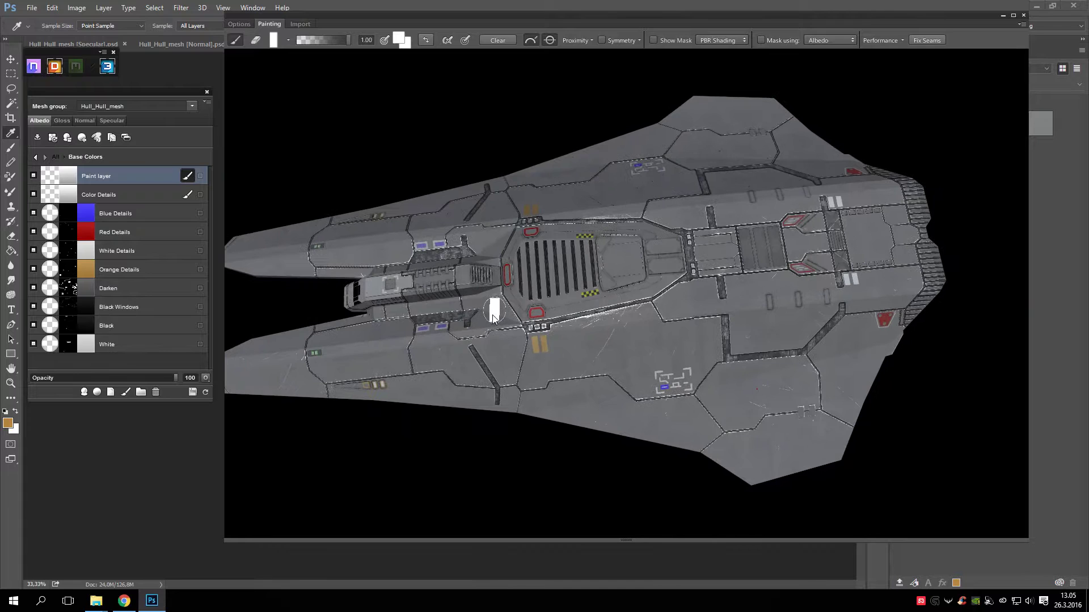
scroll(495, 310, up, 1)
scroll(618, 369, up, 2)
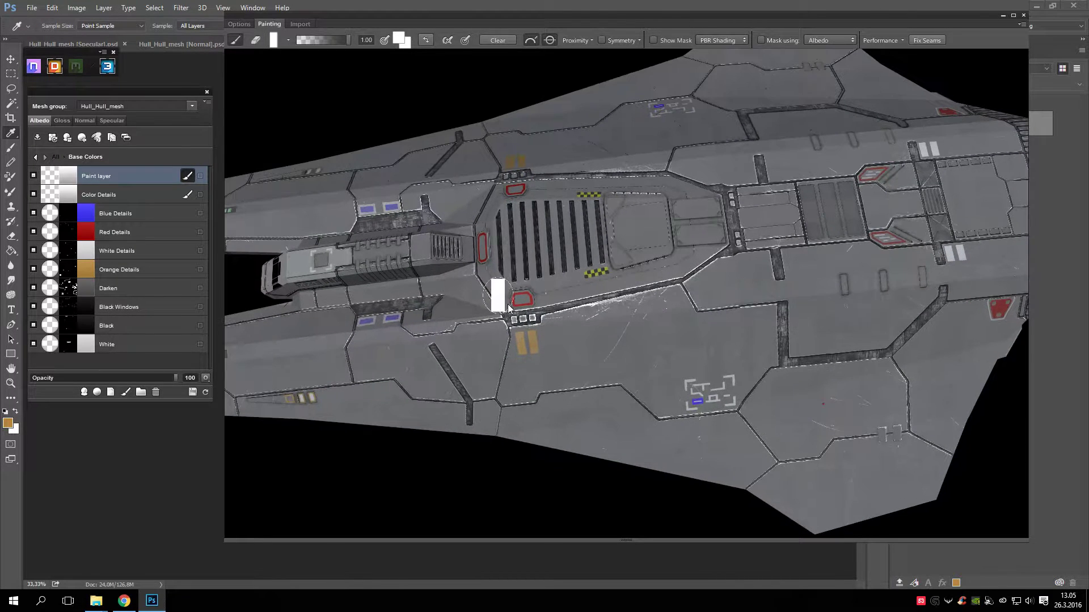
scroll(519, 303, up, 2)
Reframe the ship, undo the stray paint mark, and examine the central hull from a straight top view
key(f)
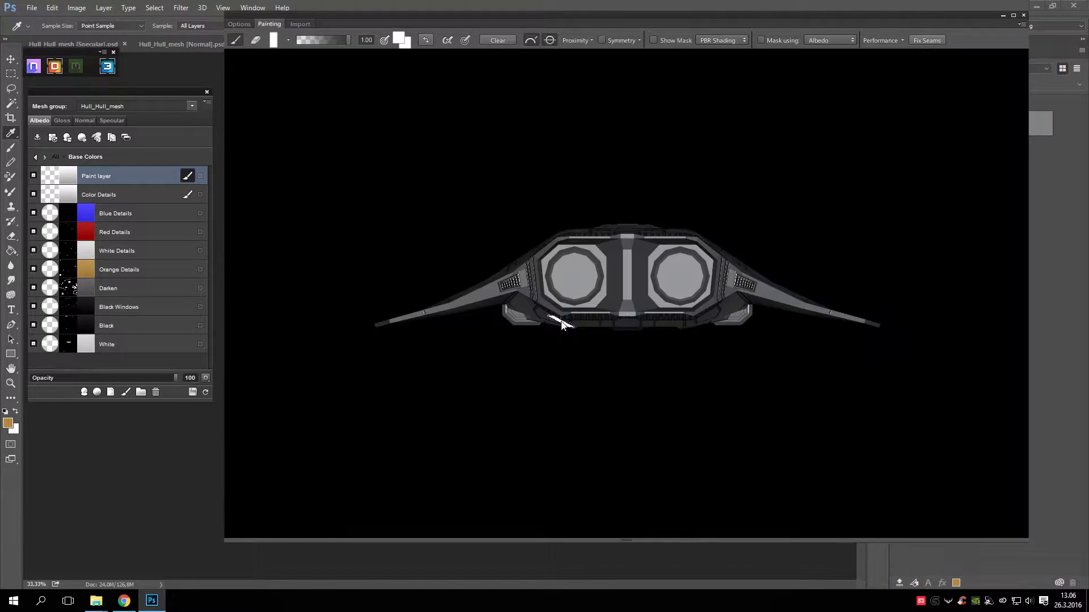
key(ctrl+z)
key(f)
key(Down)
key(Down)
key(Down)
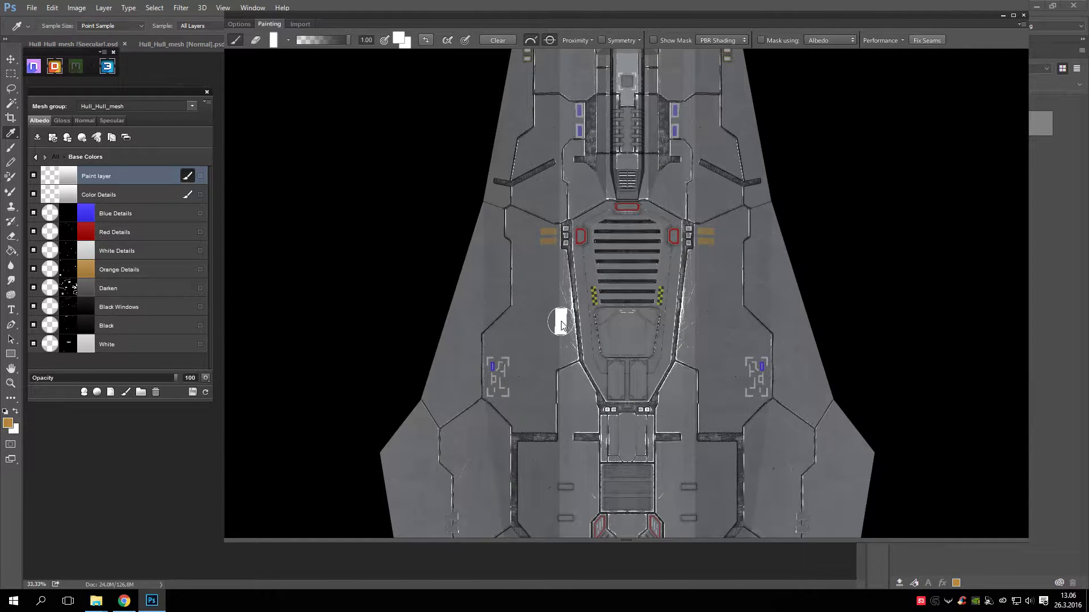
scroll(563, 323, up, 3)
middle_drag(859, 352, 729, 309)
scroll(675, 325, down, 3)
middle_drag(597, 343, 610, 258)
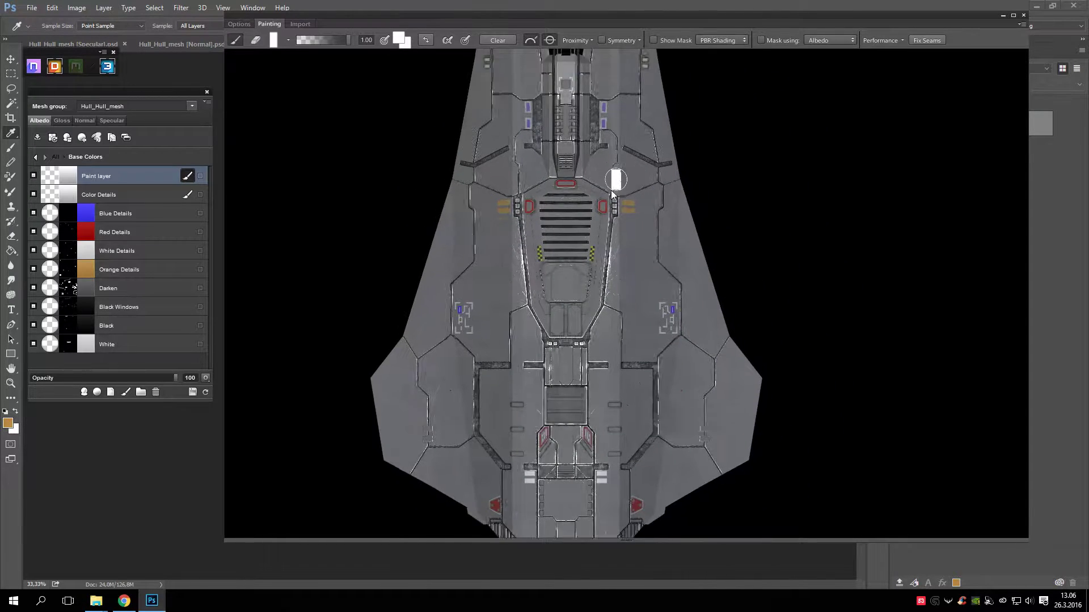
scroll(602, 205, down, 2)
middle_drag(611, 194, 612, 250)
middle_drag(596, 305, 595, 229)
scroll(613, 397, up, 3)
scroll(587, 229, up, 2)
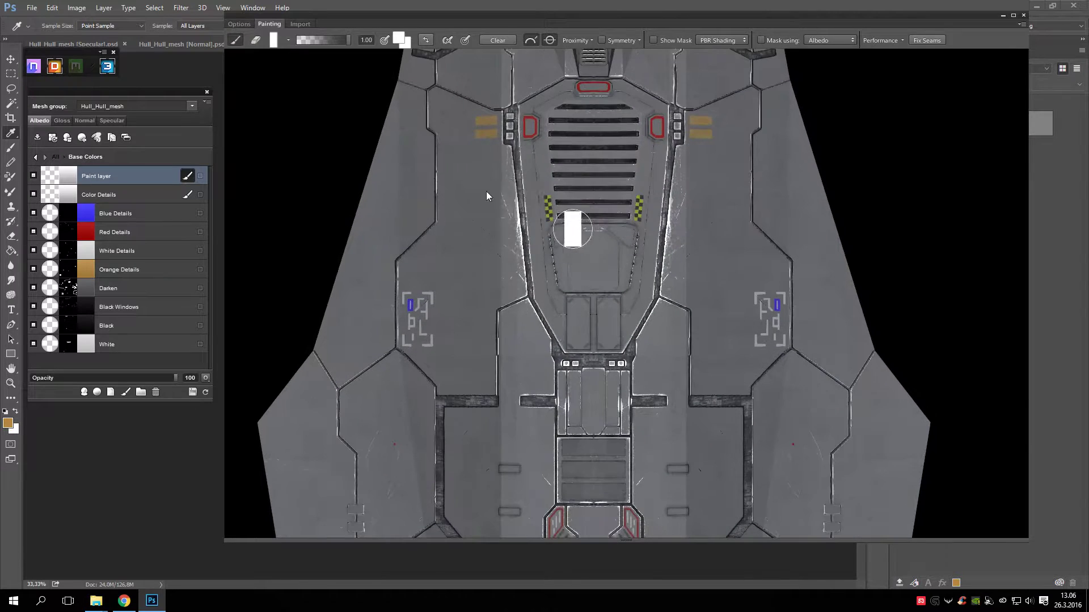
Choose the pointed solid triangle tip from the HW Detail Brushes category for painting on the hull
click(287, 39)
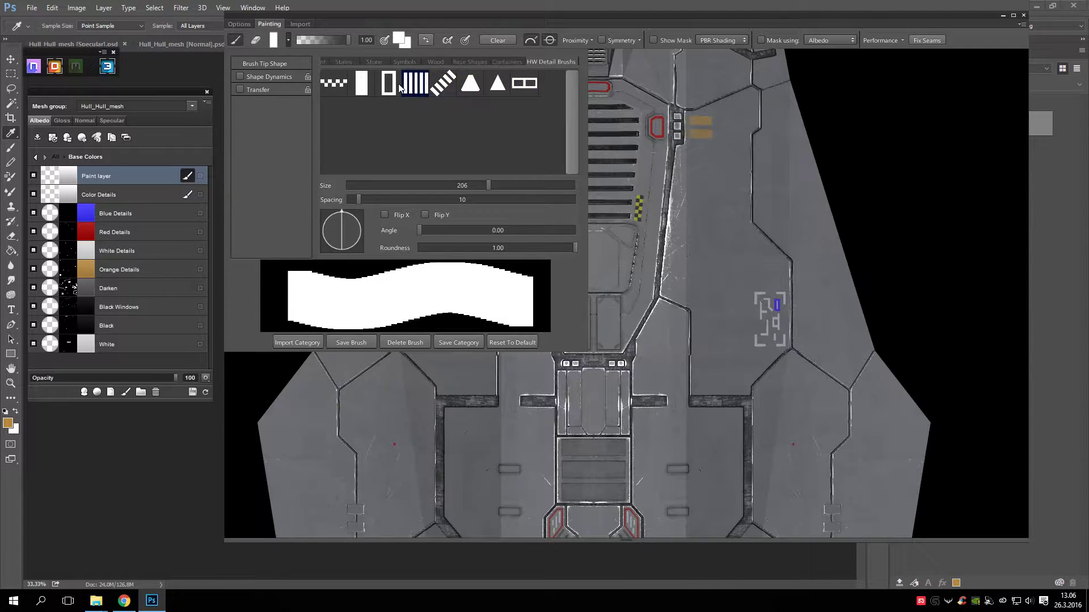
click(490, 84)
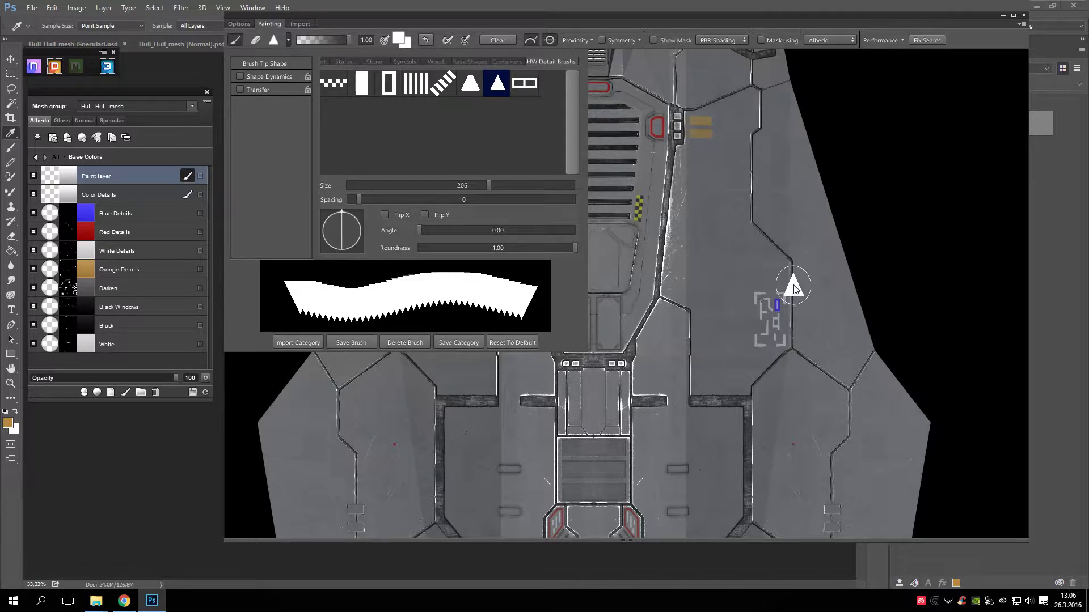
middle_drag(793, 285, 843, 305)
scroll(621, 310, up, 3)
middle_drag(632, 356, 670, 357)
scroll(670, 357, down, 3)
scroll(669, 361, down, 1)
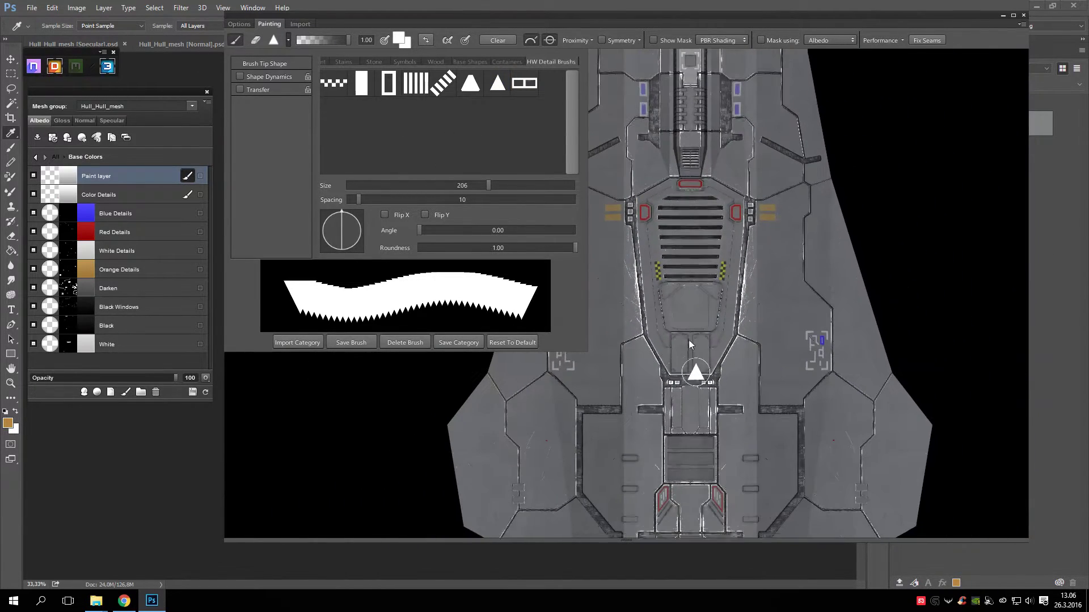
scroll(661, 359, up, 4)
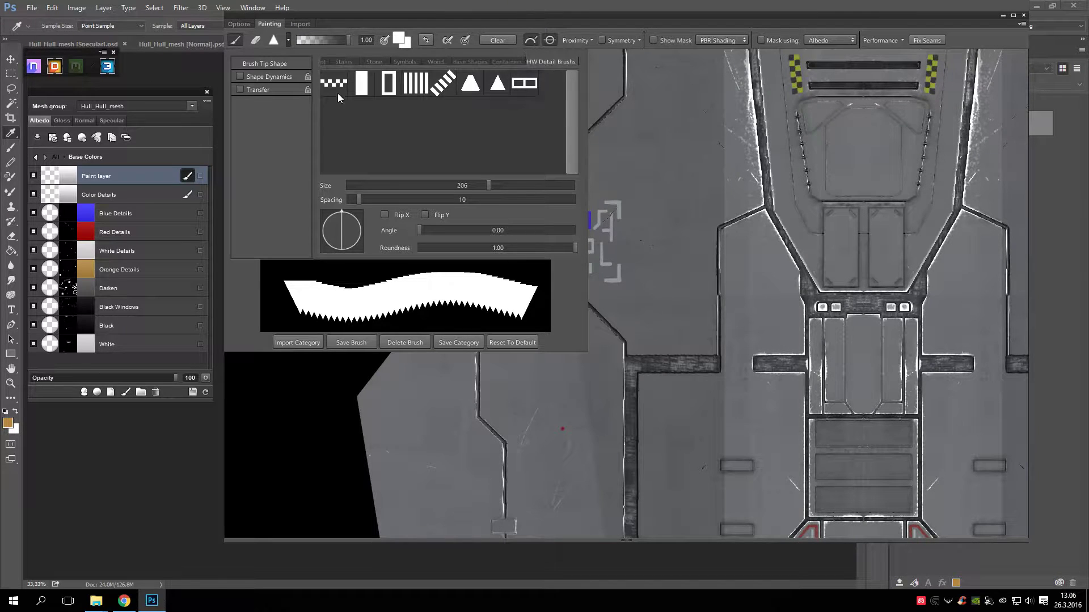
Close the brush settings, enlarge the 3D preview to full screen, and frame the central grille area
click(614, 20)
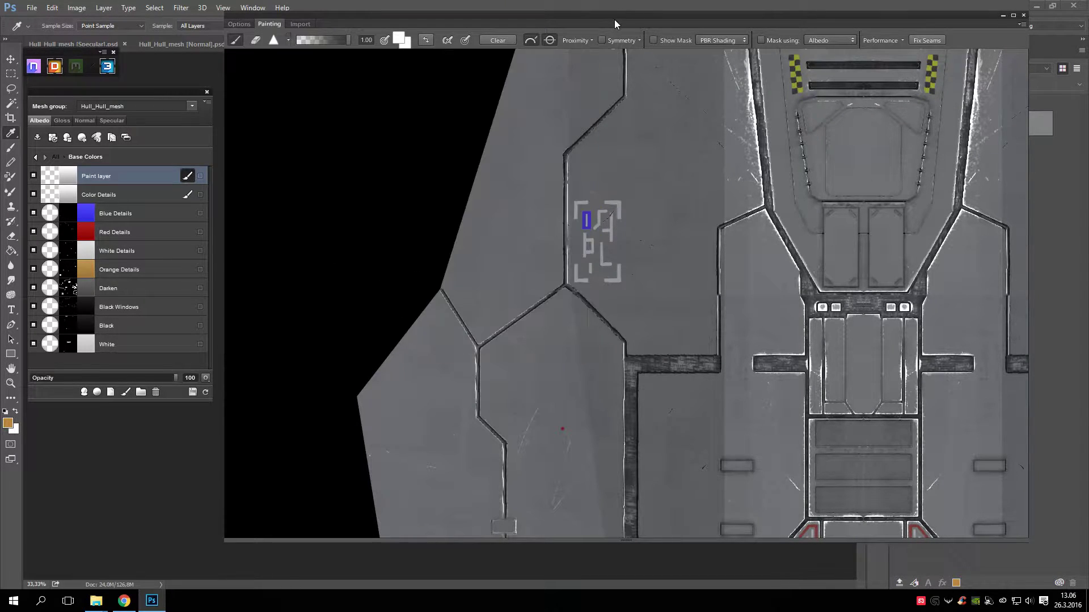
click(1014, 17)
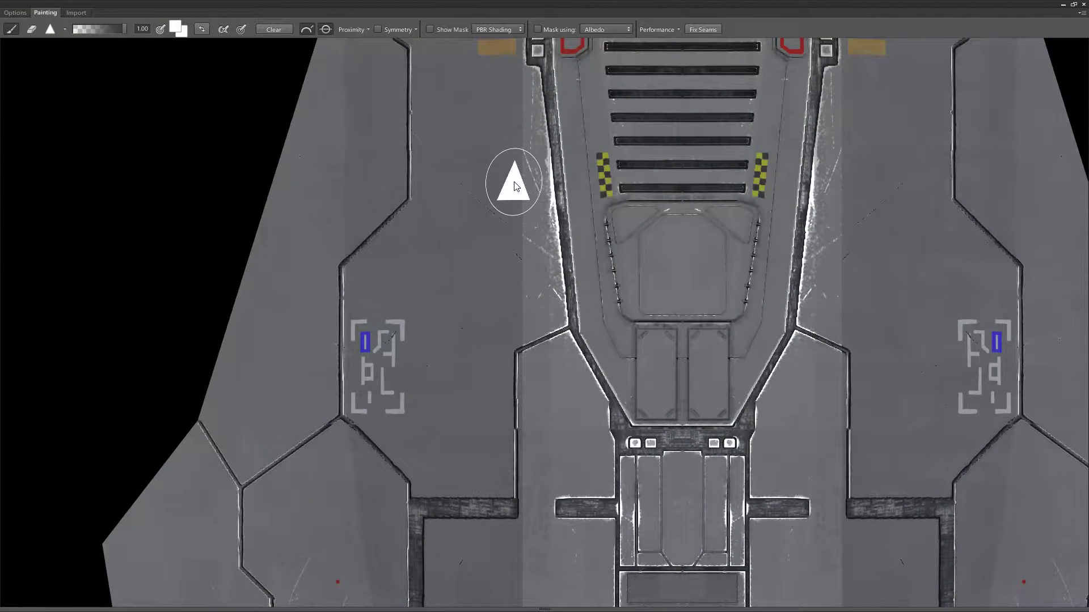
middle_drag(514, 182, 503, 224)
middle_drag(633, 260, 594, 333)
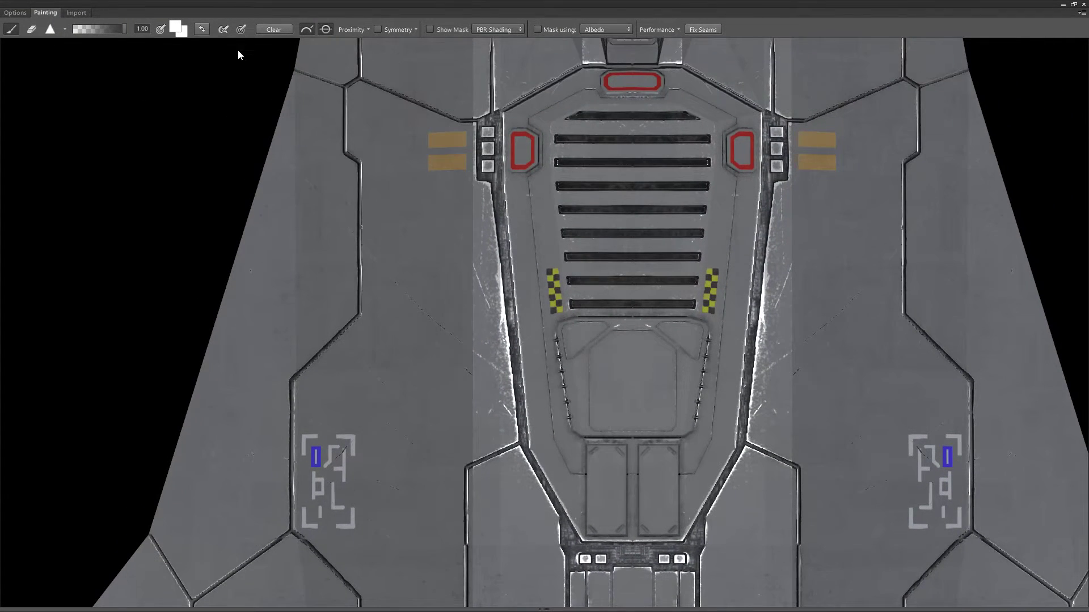
Open the brush colour picker, place it clear of the hull, and show its saved colour swatches
click(175, 28)
drag(743, 43, 987, 50)
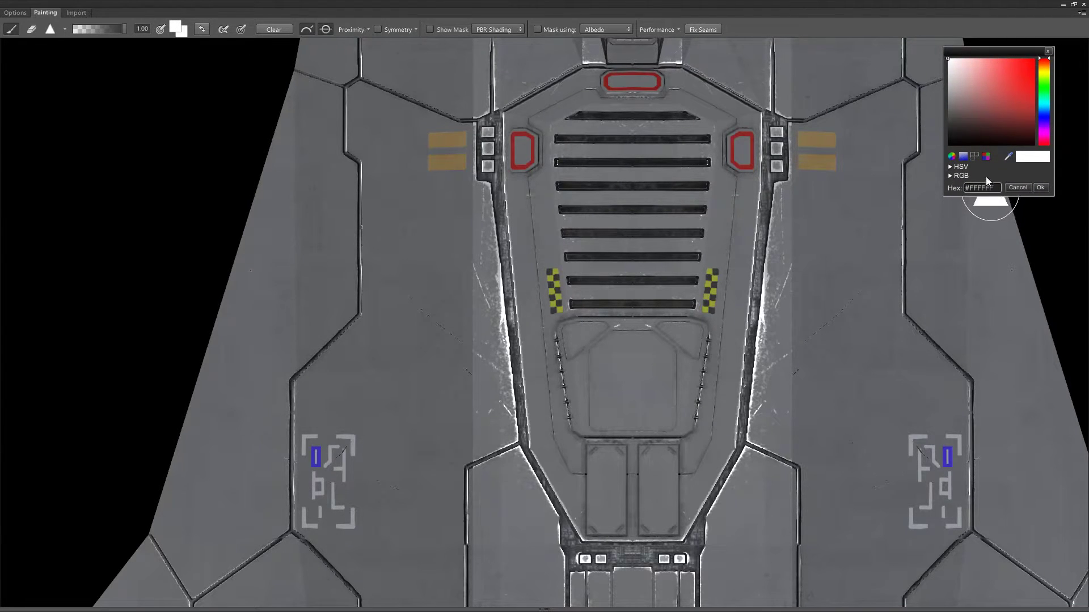
middle_drag(832, 200, 642, 264)
middle_drag(530, 415, 555, 307)
middle_drag(739, 215, 728, 249)
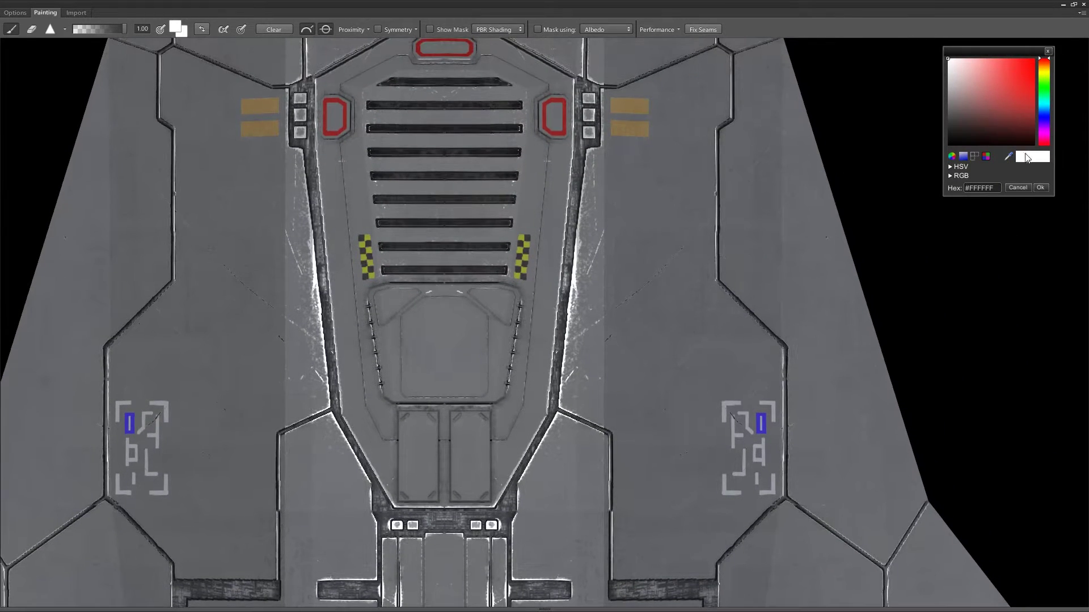
click(986, 157)
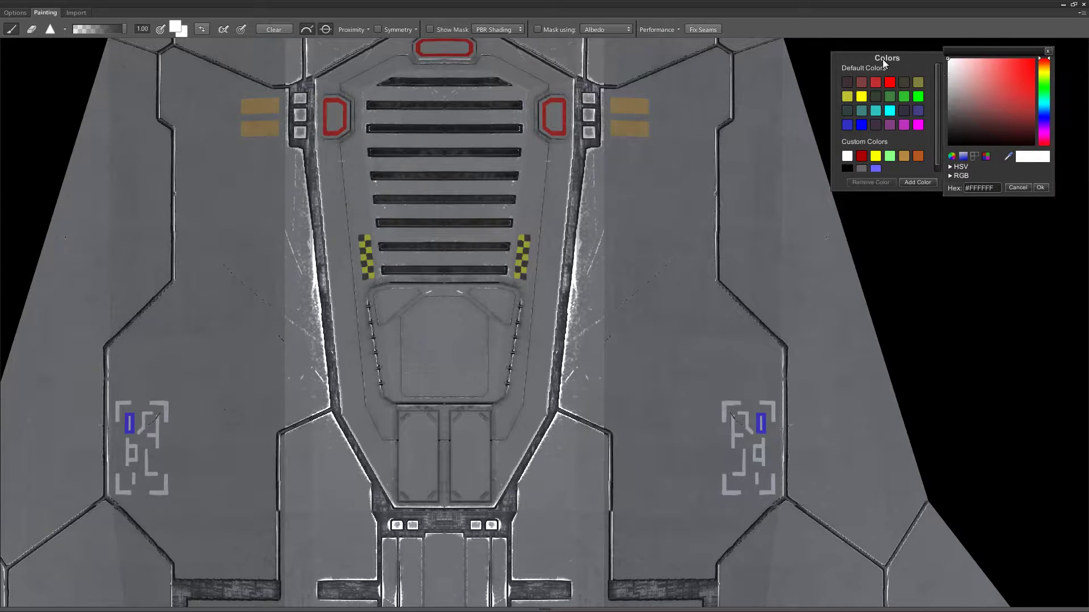
Try the custom blue, white and yellow swatches, and set the brush colour to dark red #A90000
scroll(937, 82, down, 5)
scroll(512, 198, up, 2)
scroll(512, 199, up, 3)
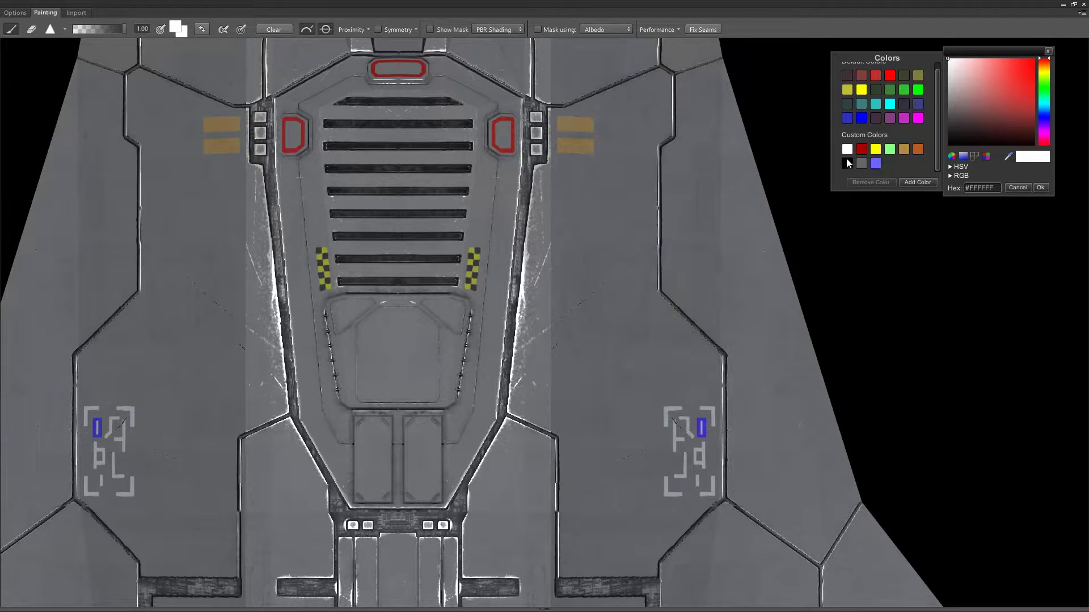
click(875, 164)
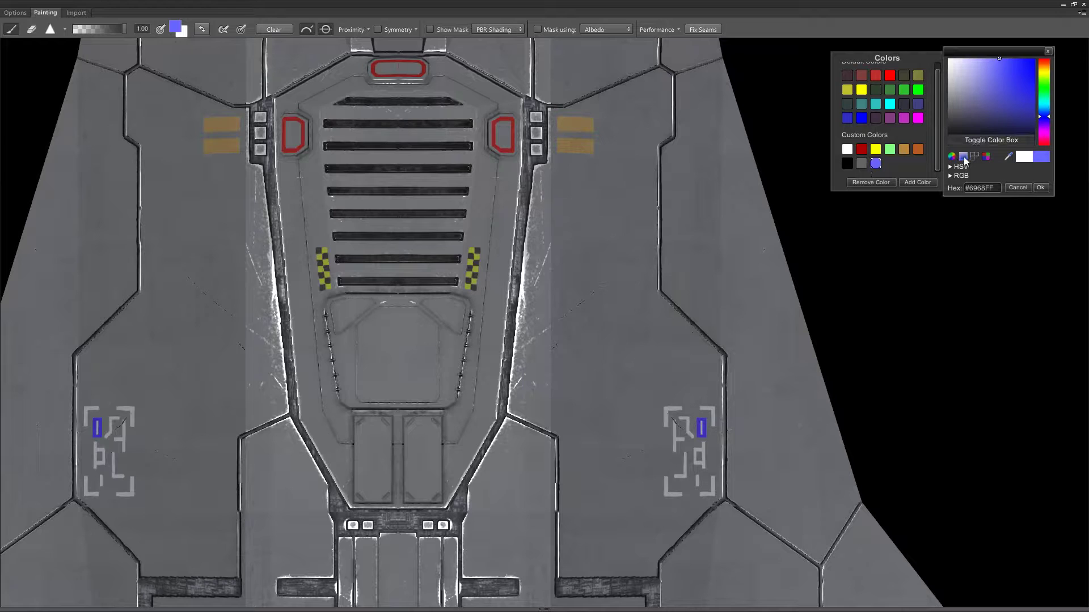
click(848, 150)
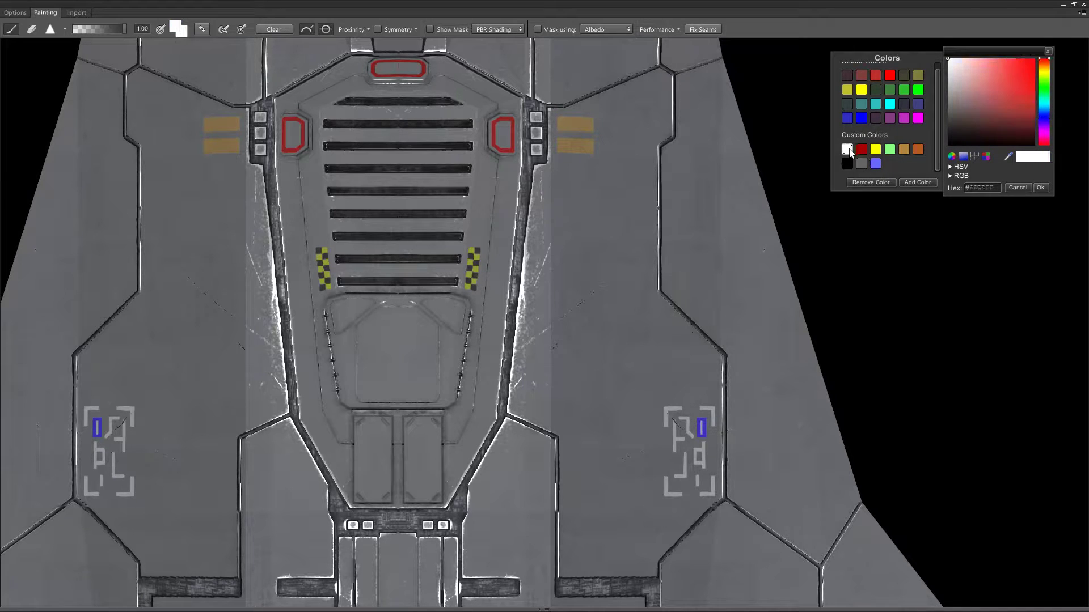
click(875, 151)
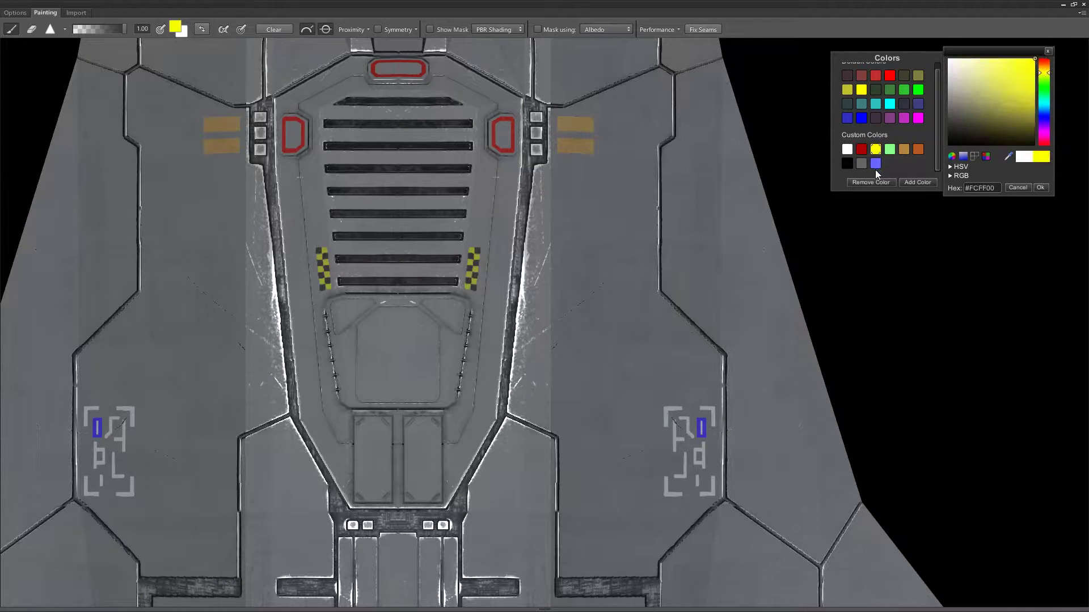
click(861, 150)
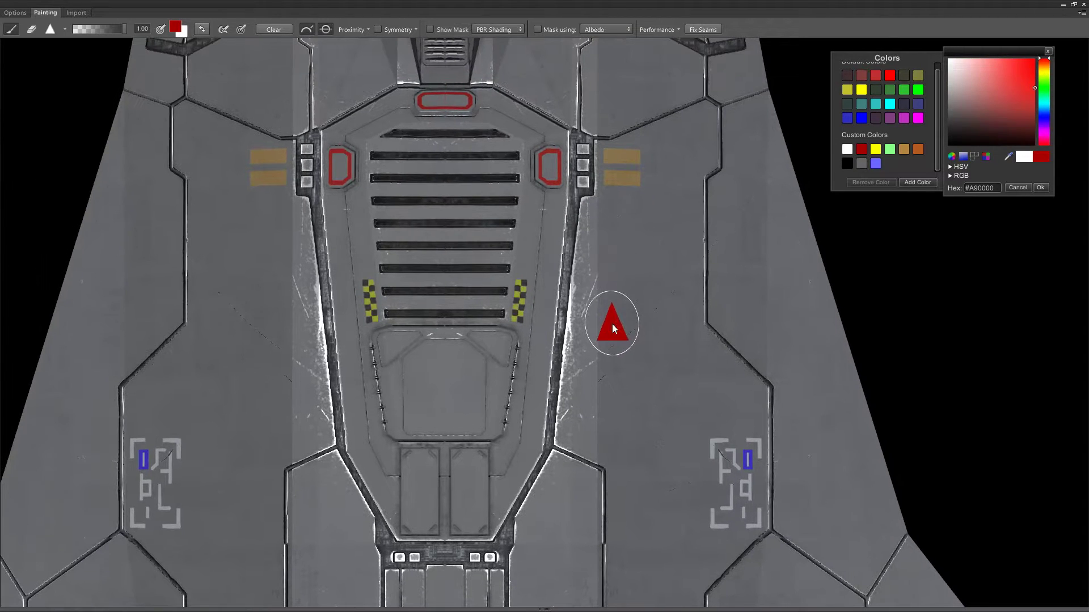
Try stamping a dark red triangle on the hull panel beside the central section, and undo the stamp
mouse_move(612, 324)
middle_down()
mouse_move(645, 147)
mouse_move(615, 250)
middle_up()
scroll(615, 250, up, 3)
click(604, 253)
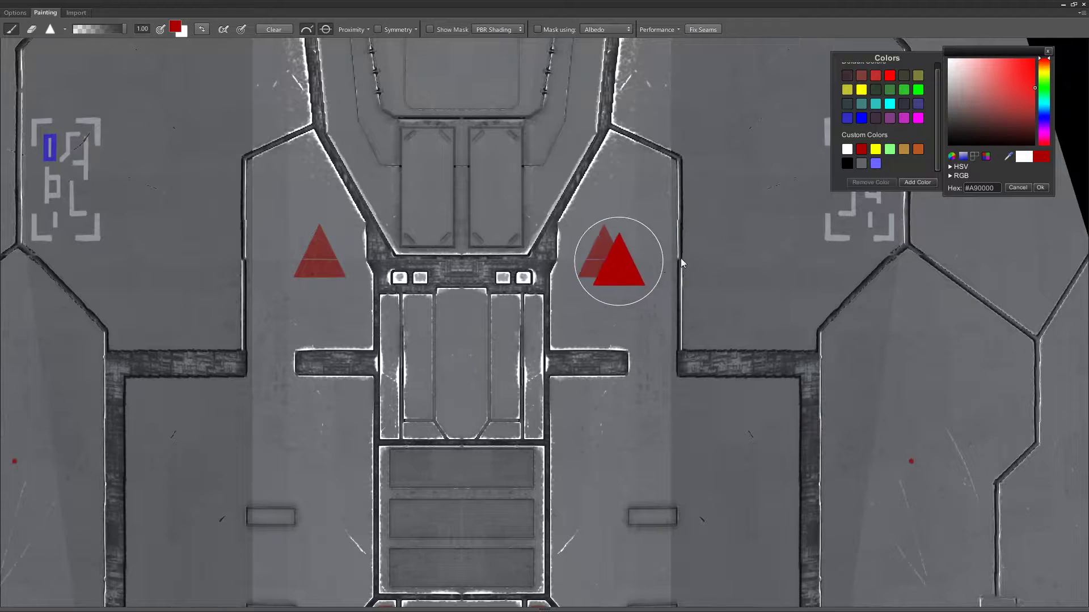
key(ctrl+z)
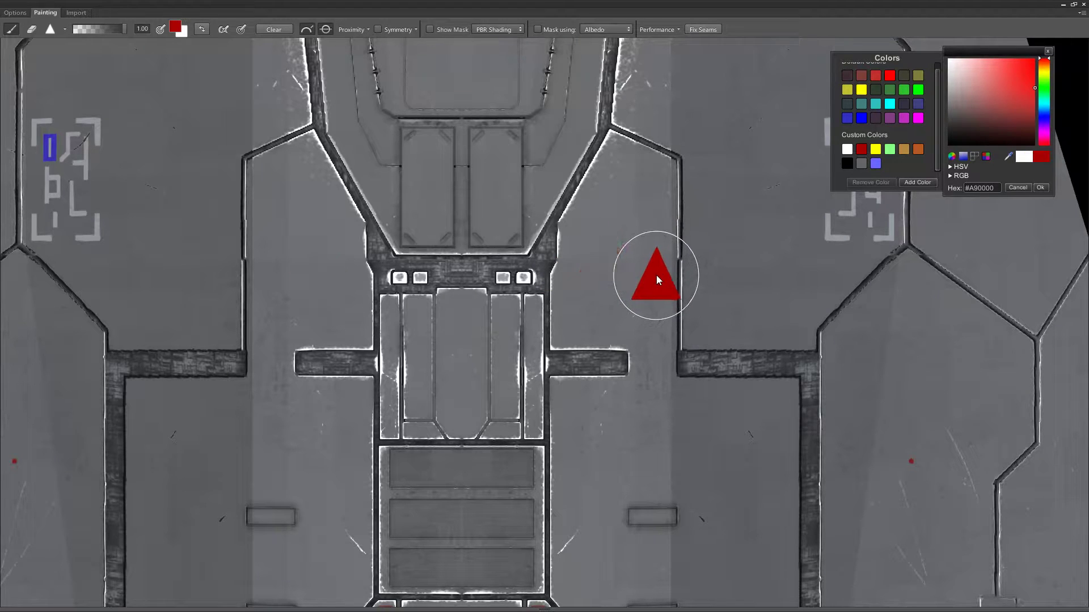
Try the white custom swatch as the brush colour over the hull, and switch back to dark red #A90000
scroll(685, 244, down, 4)
scroll(683, 274, up, 5)
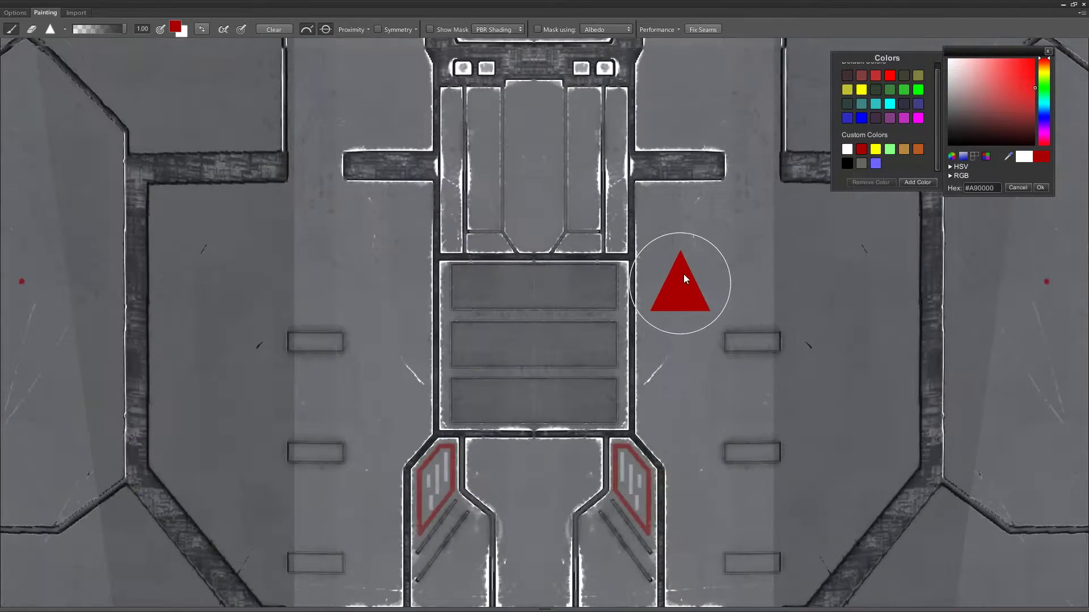
middle_drag(683, 275, 606, 345)
scroll(606, 344, up, 1)
click(847, 149)
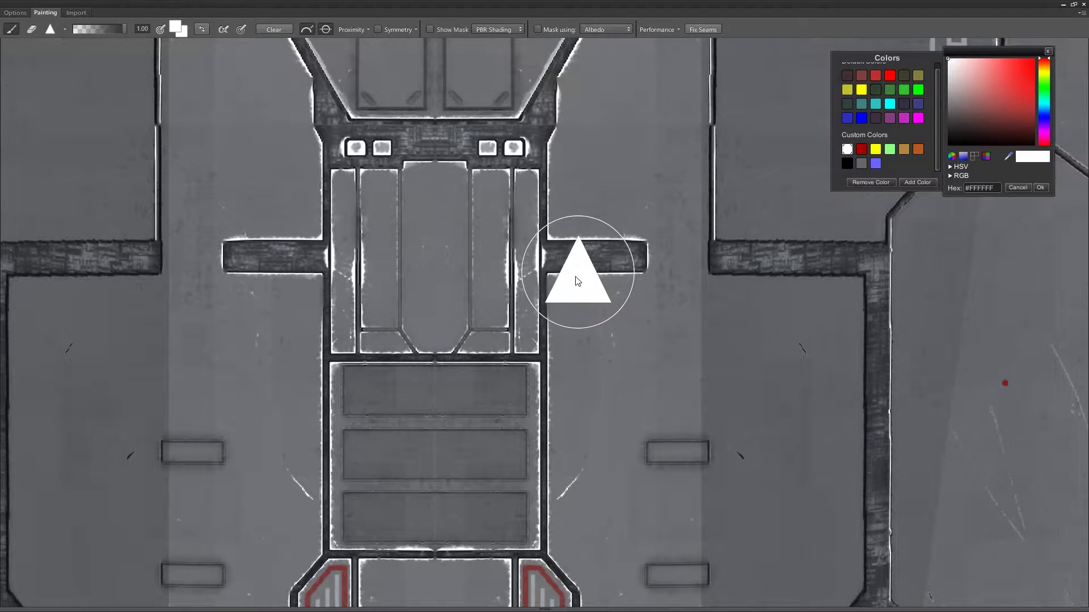
middle_drag(575, 277, 532, 346)
mouse_move(591, 218)
middle_down()
mouse_move(621, 290)
mouse_move(598, 318)
middle_up()
click(868, 147)
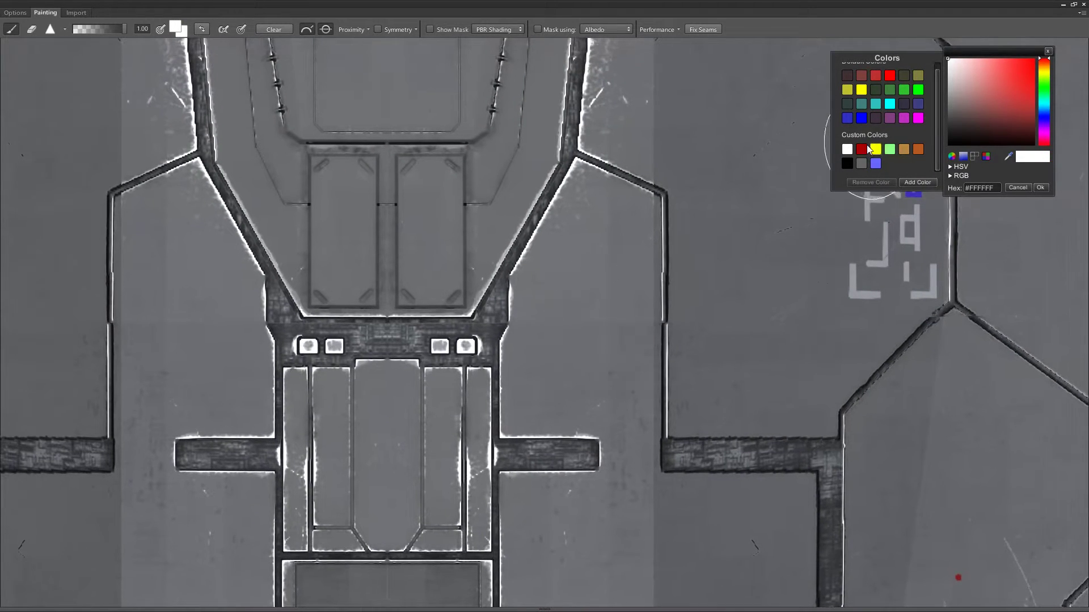
click(862, 149)
Turn the ship over and zoom out to view its entire underside
scroll(573, 382, down, 4)
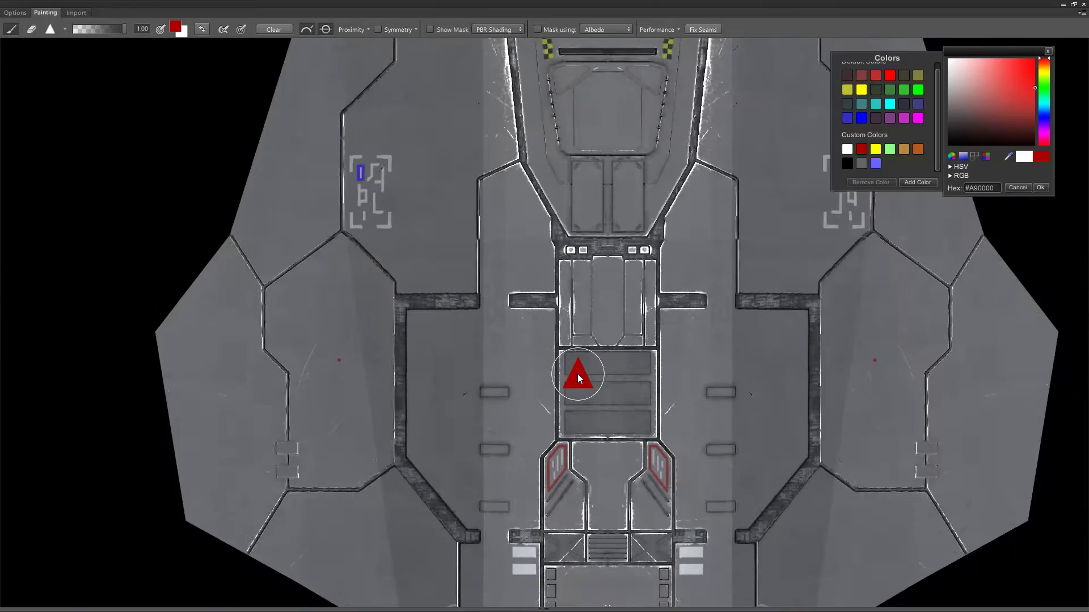
scroll(578, 379, down, 3)
right_drag(576, 439, 605, 153)
middle_drag(609, 171, 584, 309)
scroll(590, 274, down, 3)
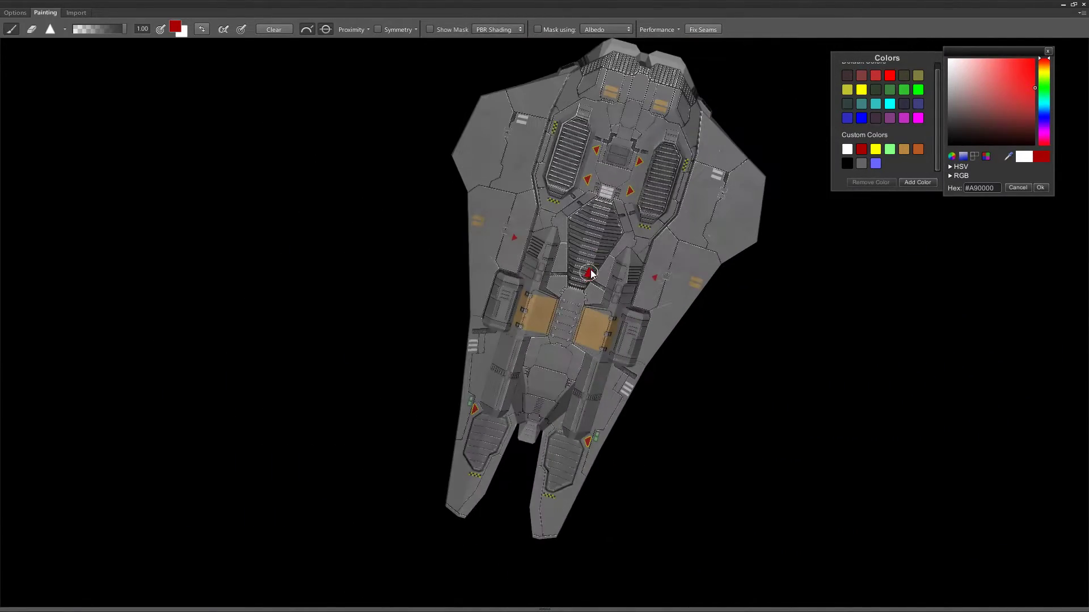
Examine the existing markings around the underside's vents, hatches and engine section from close range
scroll(590, 273, up, 5)
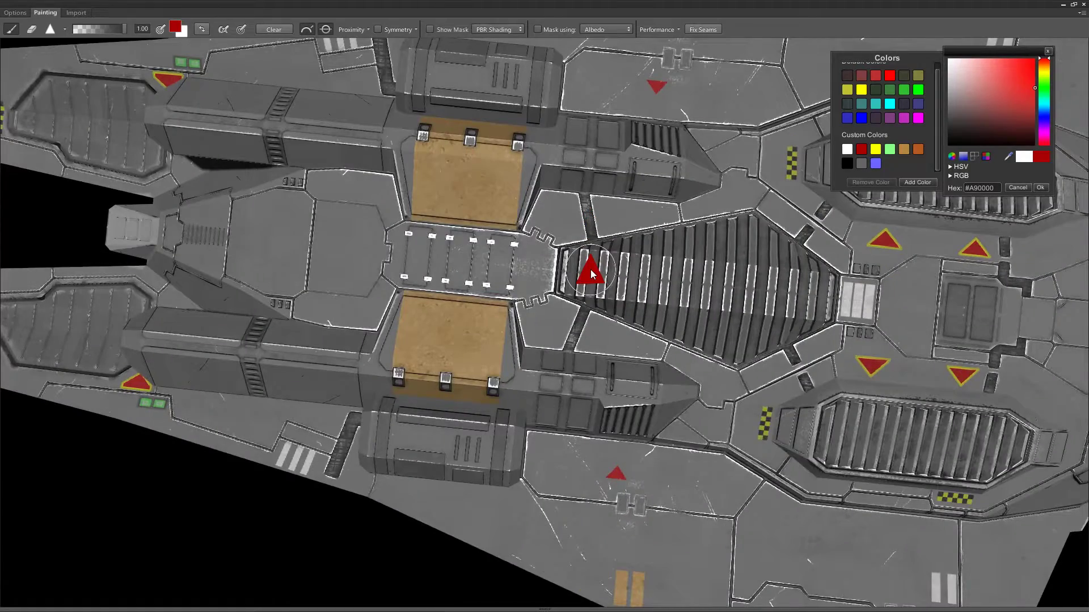
scroll(590, 269, down, 5)
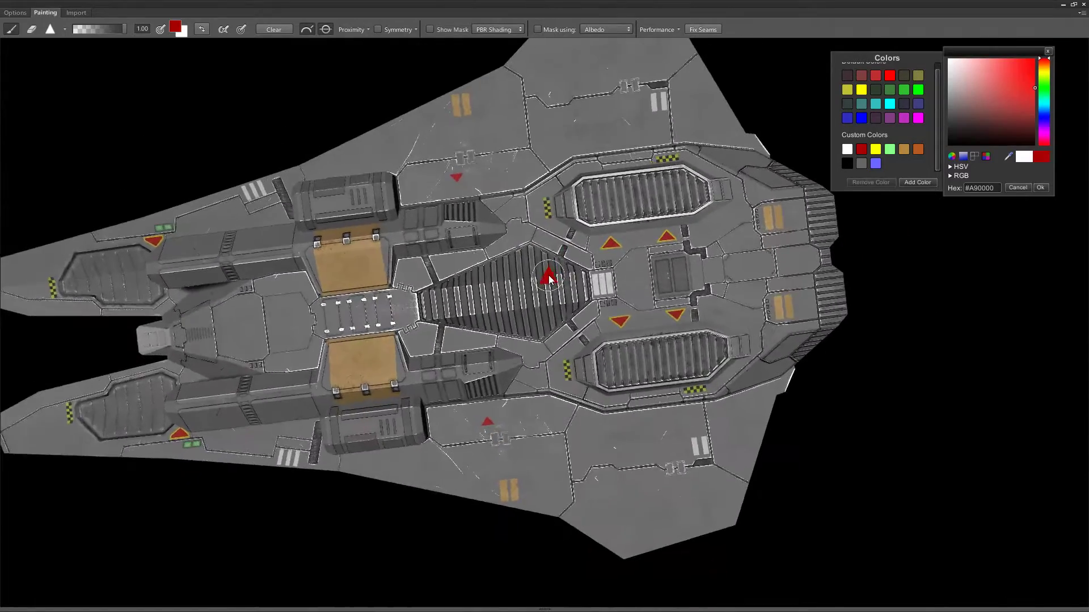
scroll(584, 236, up, 5)
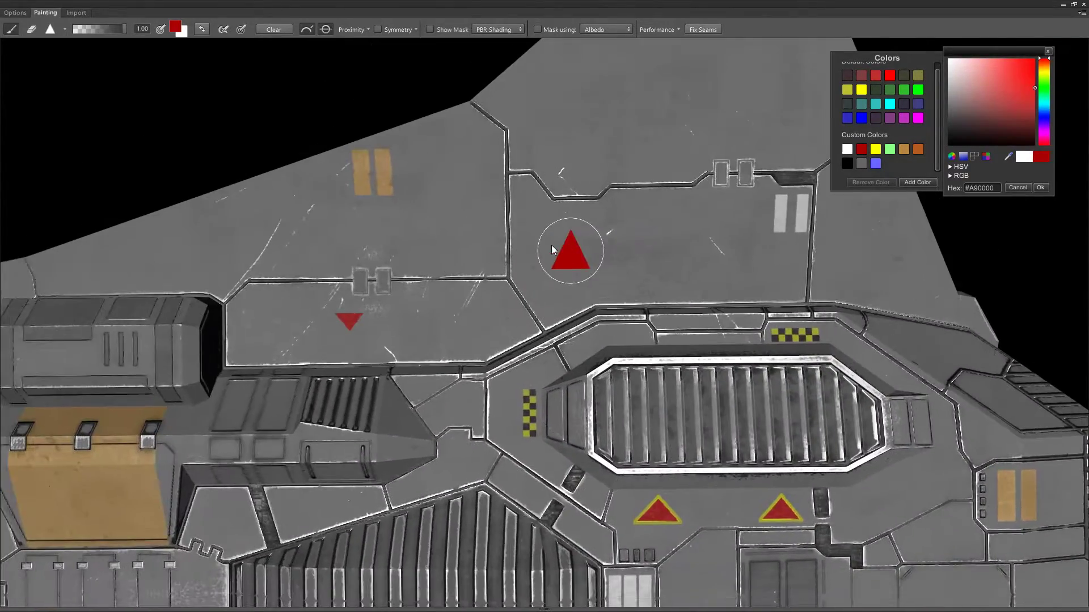
middle_drag(624, 460, 369, 216)
middle_drag(612, 441, 544, 318)
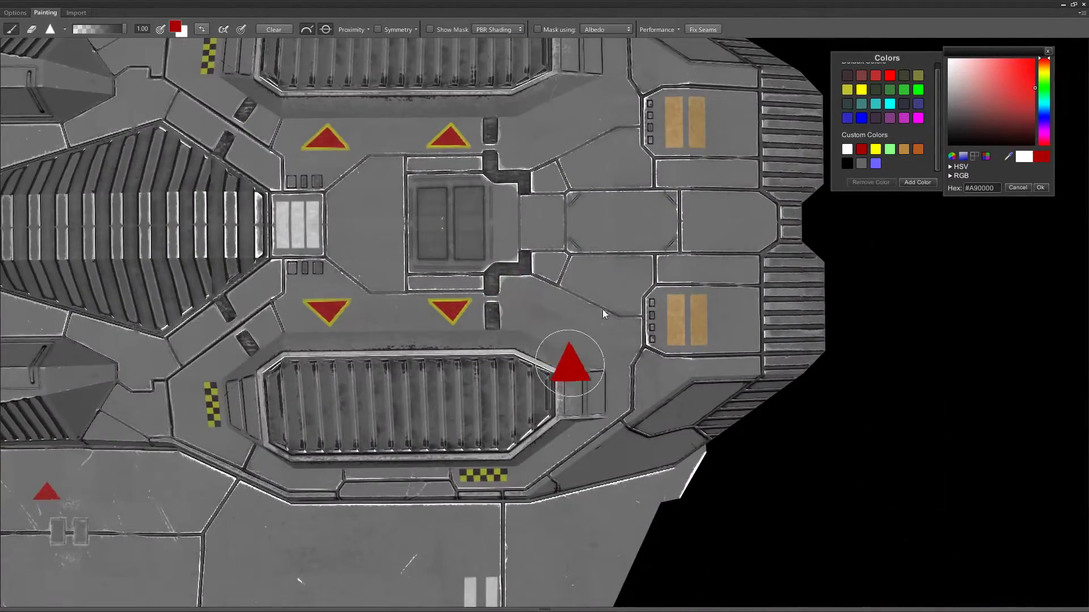
middle_drag(569, 365, 757, 151)
middle_drag(373, 328, 758, 341)
middle_drag(501, 316, 741, 338)
mouse_move(255, 299)
middle_down()
mouse_move(620, 338)
mouse_move(703, 331)
middle_up()
middle_drag(593, 284, 363, 258)
middle_drag(743, 289, 506, 325)
Examine the markings and panel details along the ship's twin tail prongs and side pod
scroll(508, 325, down, 3)
middle_drag(658, 235, 425, 388)
middle_drag(521, 322, 433, 346)
middle_drag(610, 195, 729, 268)
mouse_move(354, 386)
middle_down()
mouse_move(831, 369)
mouse_move(974, 324)
middle_up()
scroll(596, 271, up, 4)
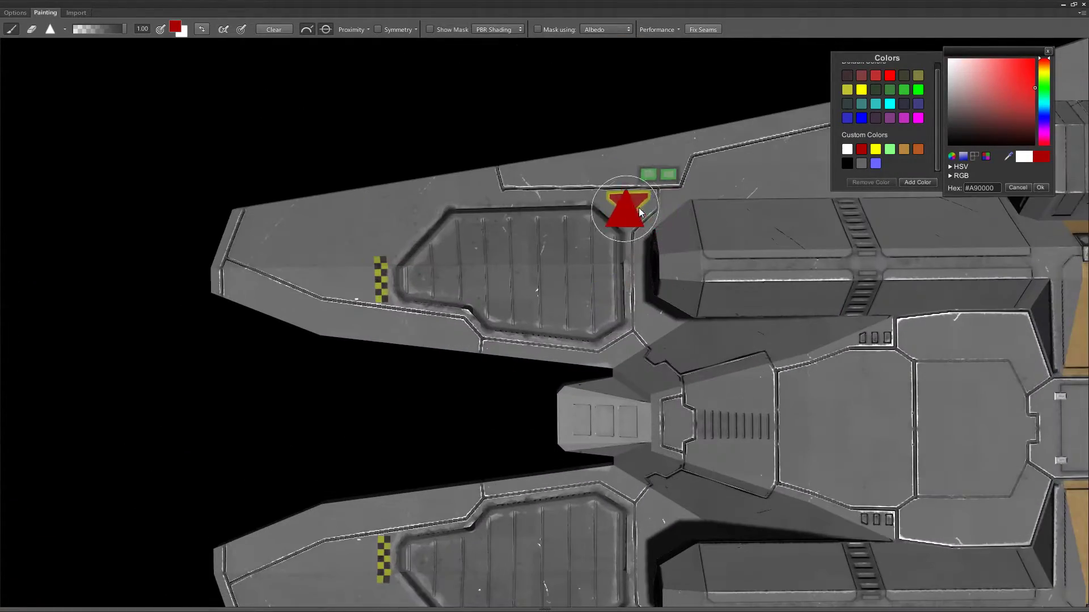
middle_drag(757, 248, 309, 327)
middle_drag(872, 254, 656, 314)
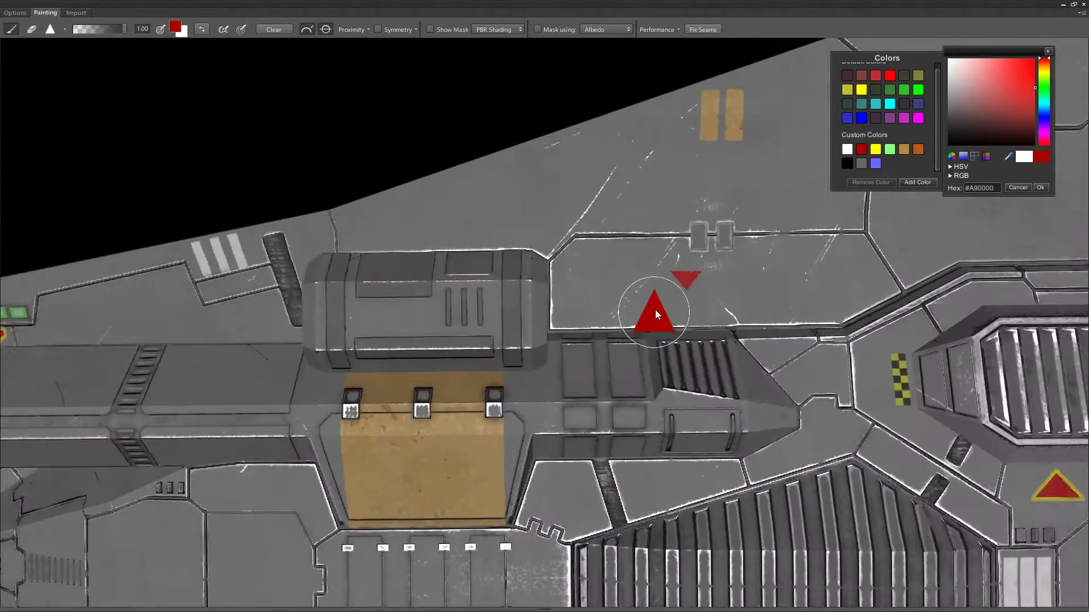
Stamp a row of four dark red triangles on the hull panel beside the white double stripes
middle_drag(792, 283, 478, 217)
mouse_move(651, 360)
middle_down()
mouse_move(471, 192)
mouse_move(341, 96)
middle_up()
middle_drag(552, 419, 670, 85)
scroll(505, 280, up, 2)
click(457, 254)
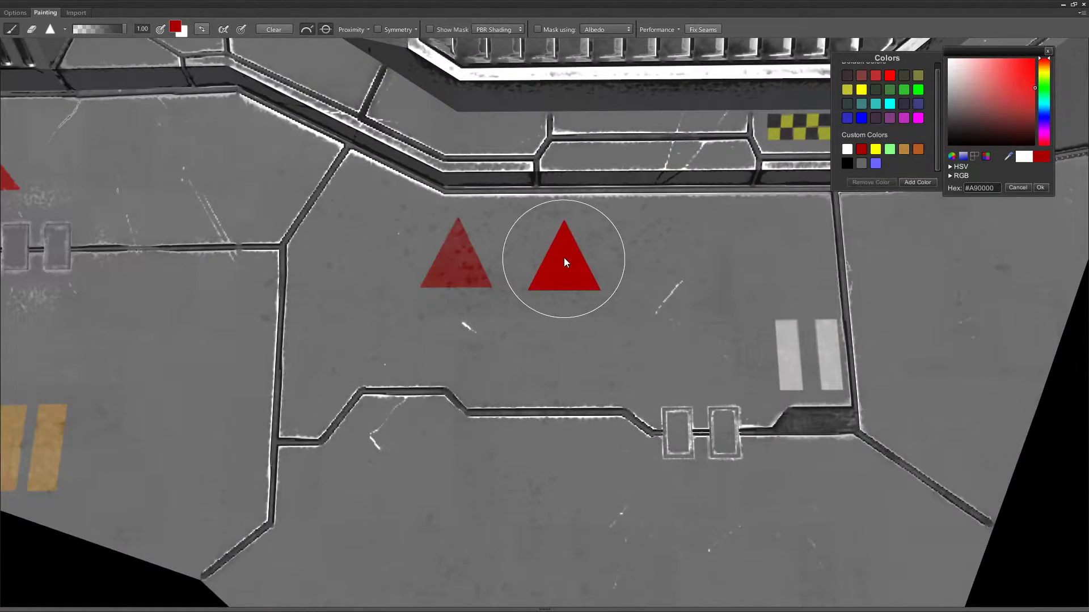
click(563, 257)
click(665, 257)
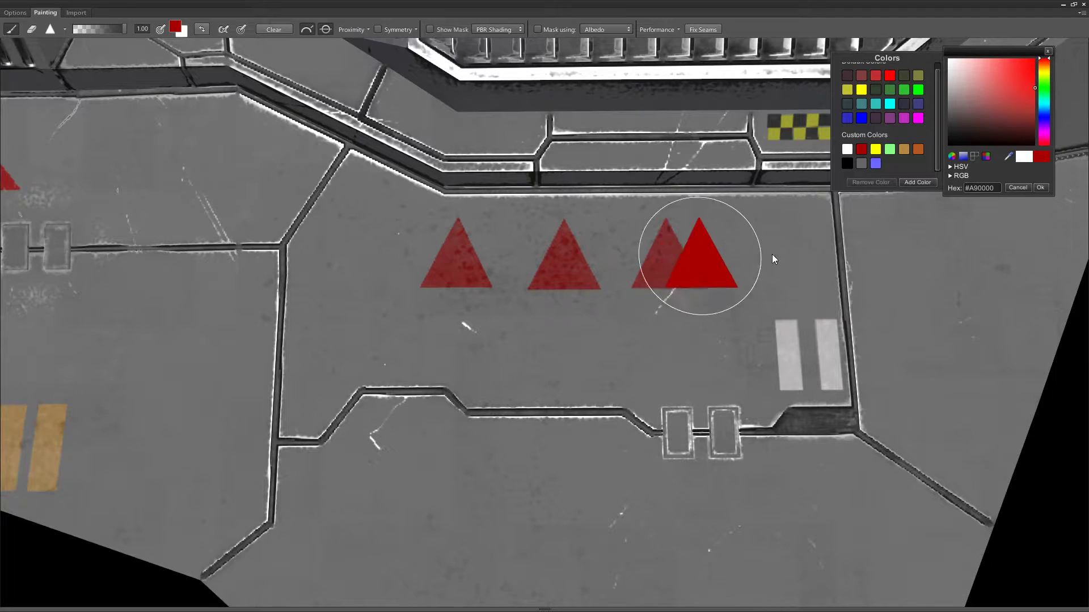
click(766, 256)
scroll(601, 267, down, 2)
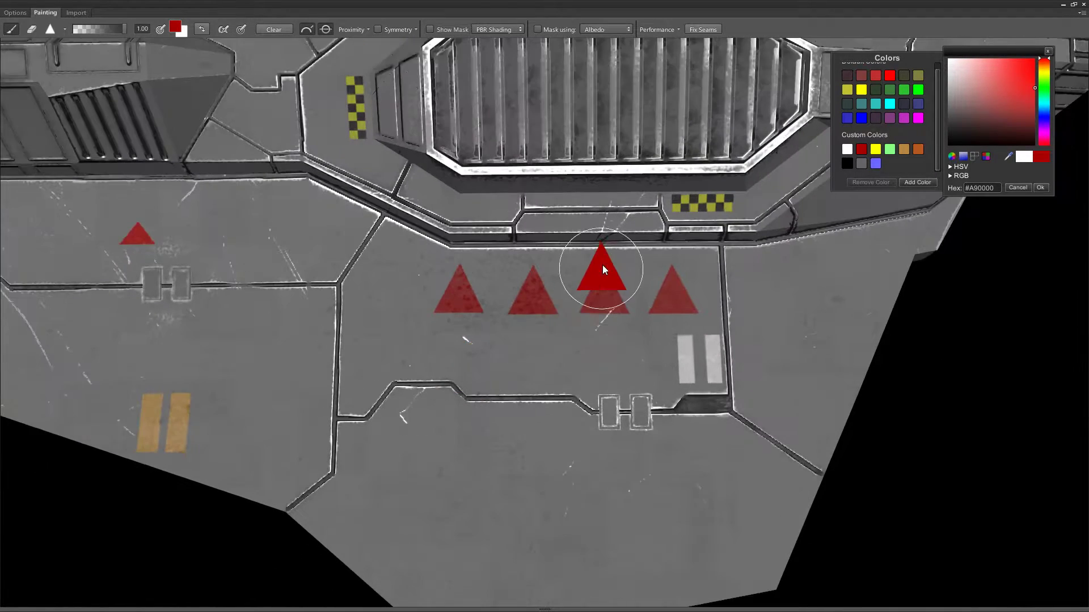
Rotate the triangle brush and try different brush sizes over the panel area below the four red triangles
scroll(571, 299, up, 2)
mouse_move(540, 271)
middle_down()
mouse_move(496, 334)
mouse_move(525, 272)
middle_up()
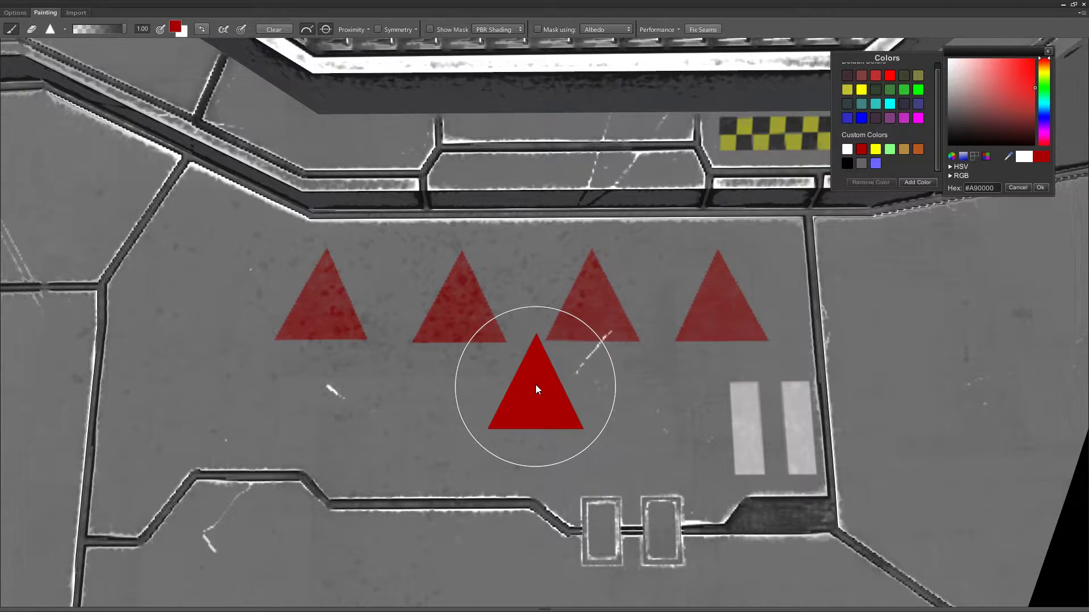
drag(536, 385, 544, 306)
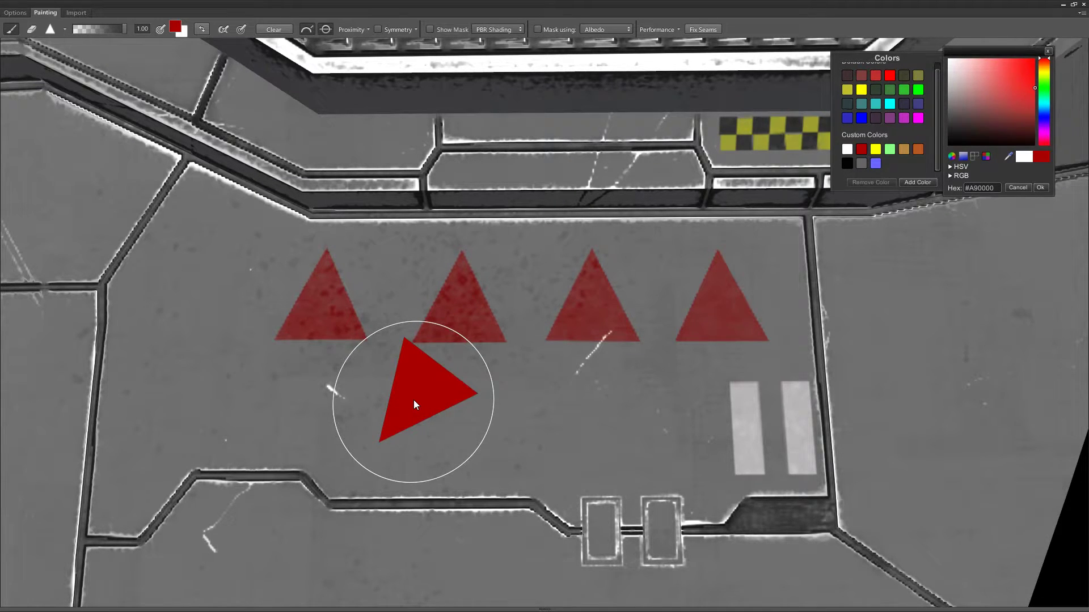
drag(404, 401, 545, 306)
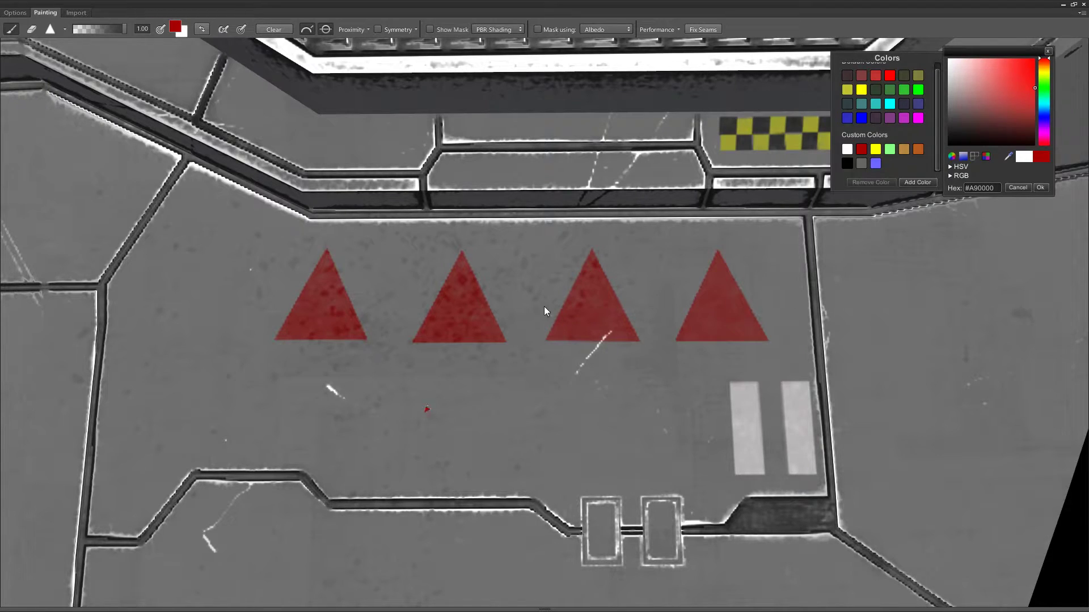
right_drag(543, 306, 544, 305)
Examine the hull around the tan hatches, central ribbed section and side pod from several angles
middle_drag(203, 473, 556, 375)
scroll(571, 329, down, 5)
middle_drag(541, 223, 532, 306)
mouse_move(459, 273)
middle_down()
mouse_move(600, 440)
mouse_move(584, 386)
middle_up()
scroll(573, 429, up, 4)
middle_drag(679, 409, 525, 413)
mouse_move(457, 272)
middle_down()
mouse_move(718, 418)
mouse_move(716, 466)
middle_up()
scroll(676, 408, down, 4)
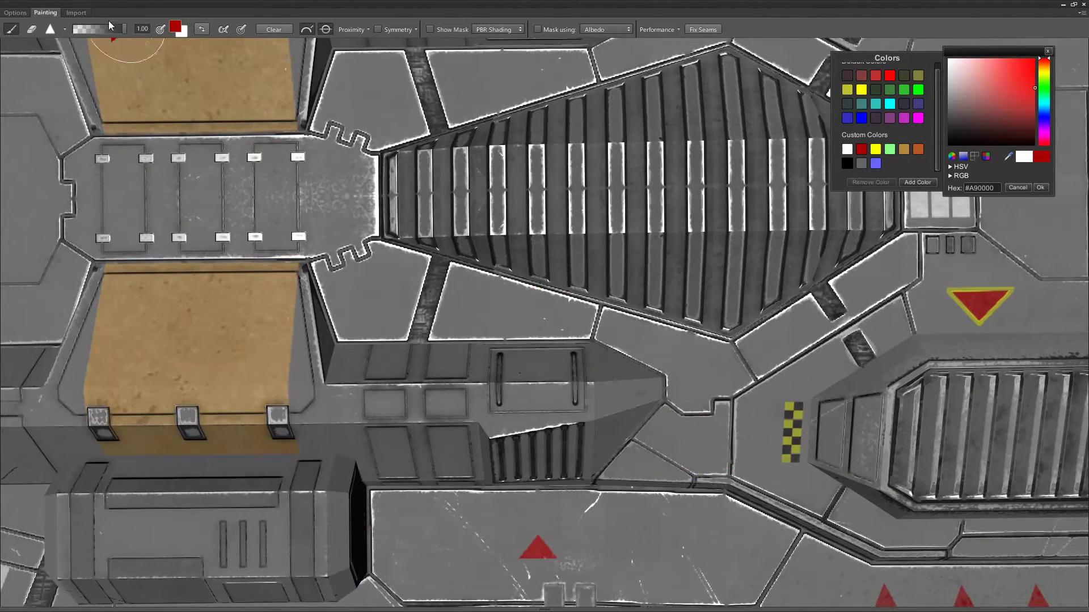
scroll(543, 351, down, 4)
mouse_move(561, 374)
middle_down()
mouse_move(532, 289)
mouse_move(561, 261)
middle_up()
mouse_move(487, 266)
middle_down()
mouse_move(672, 268)
mouse_move(648, 264)
middle_up()
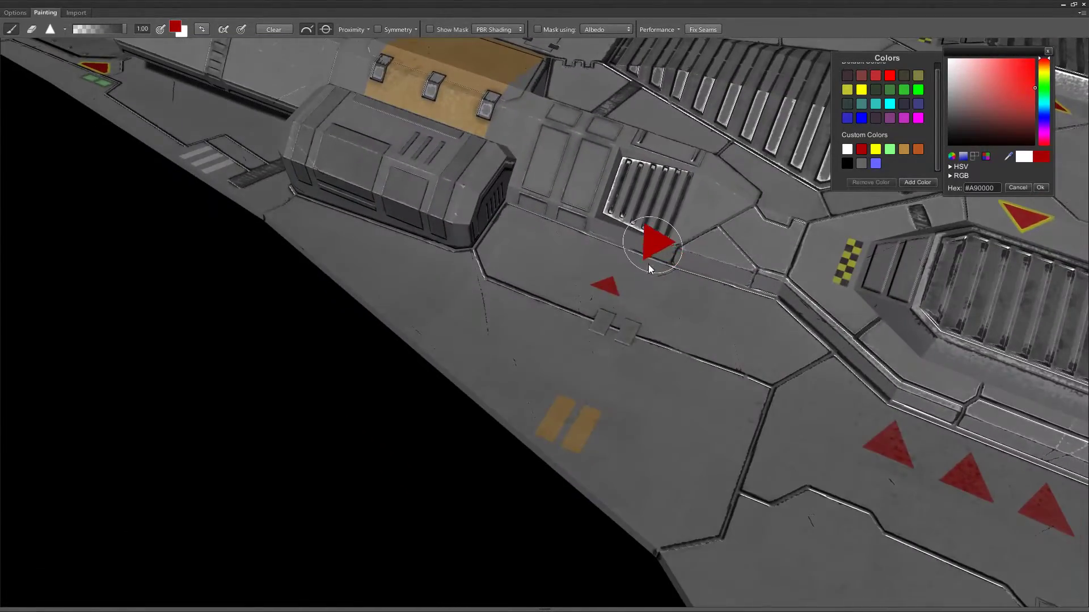
Inspect the hull panel between the side pod and the slotted vent grille up close
scroll(648, 264, up, 5)
scroll(594, 255, up, 3)
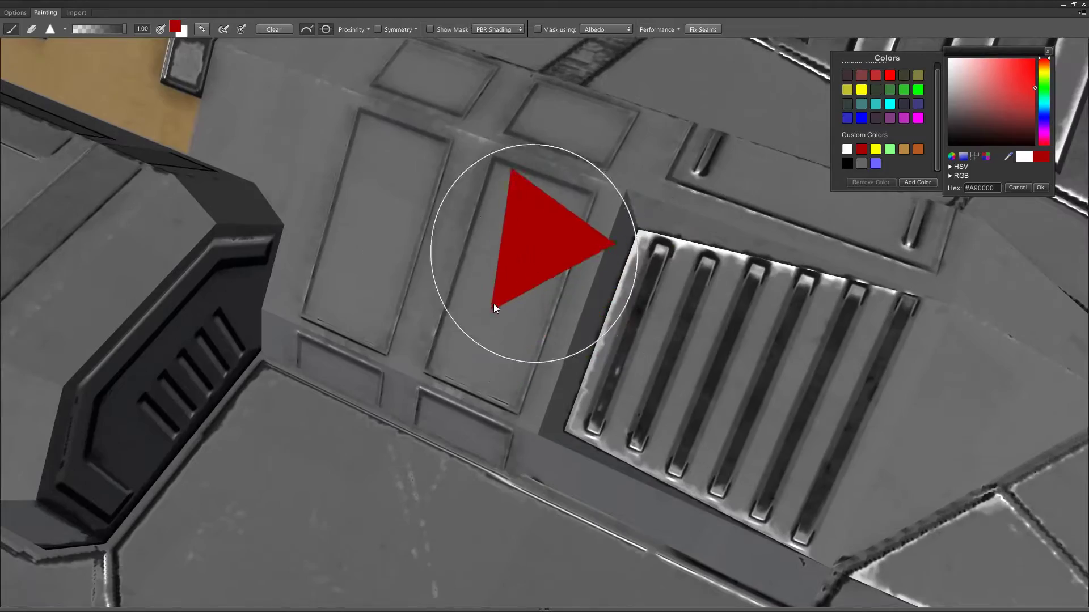
scroll(411, 356, down, 5)
middle_drag(457, 433, 462, 279)
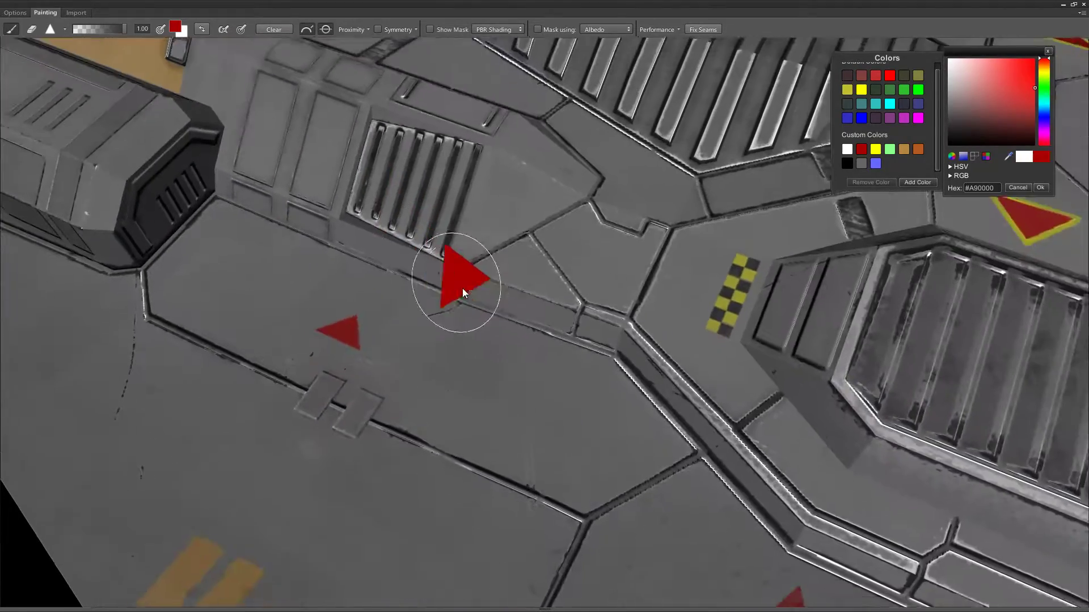
scroll(471, 223, up, 5)
mouse_move(471, 223)
middle_down()
mouse_move(455, 232)
mouse_move(411, 199)
mouse_move(515, 289)
mouse_move(530, 321)
middle_up()
scroll(438, 227, down, 4)
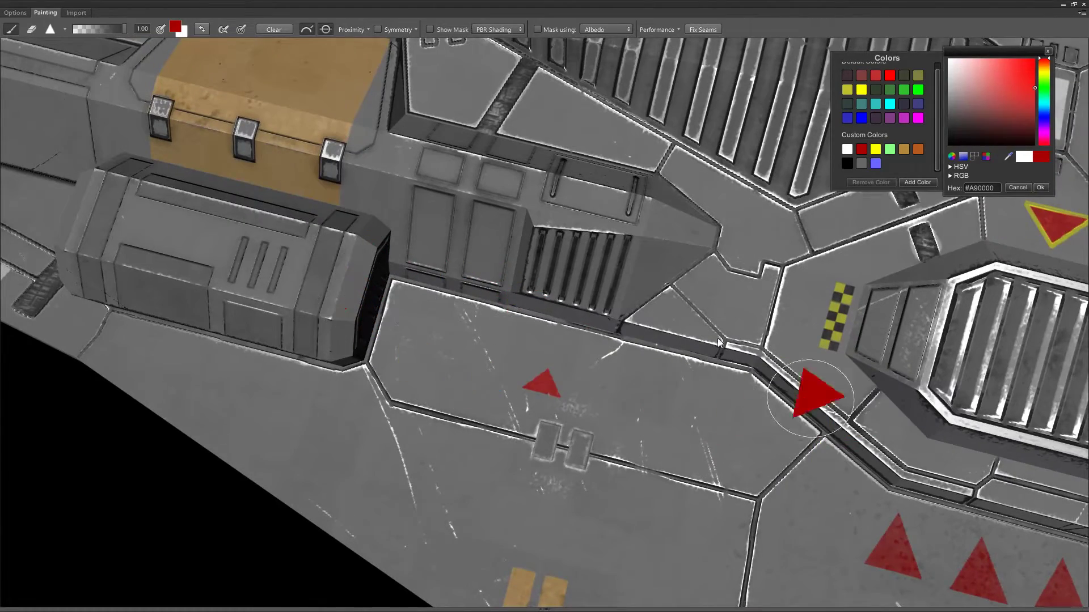
scroll(445, 349, up, 4)
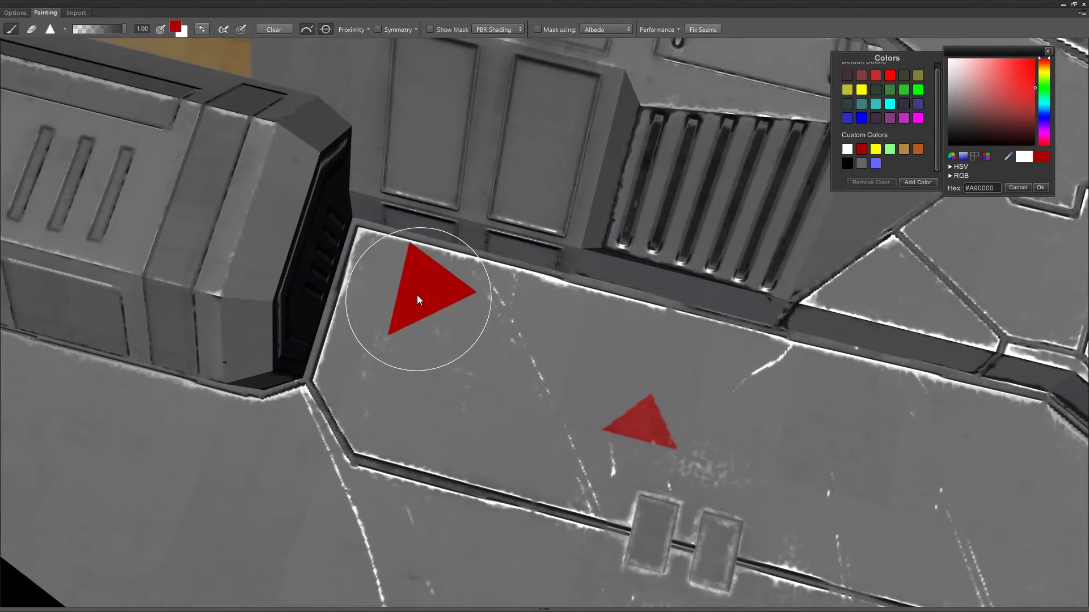
scroll(417, 295, up, 1)
middle_drag(433, 268, 410, 271)
scroll(406, 264, up, 2)
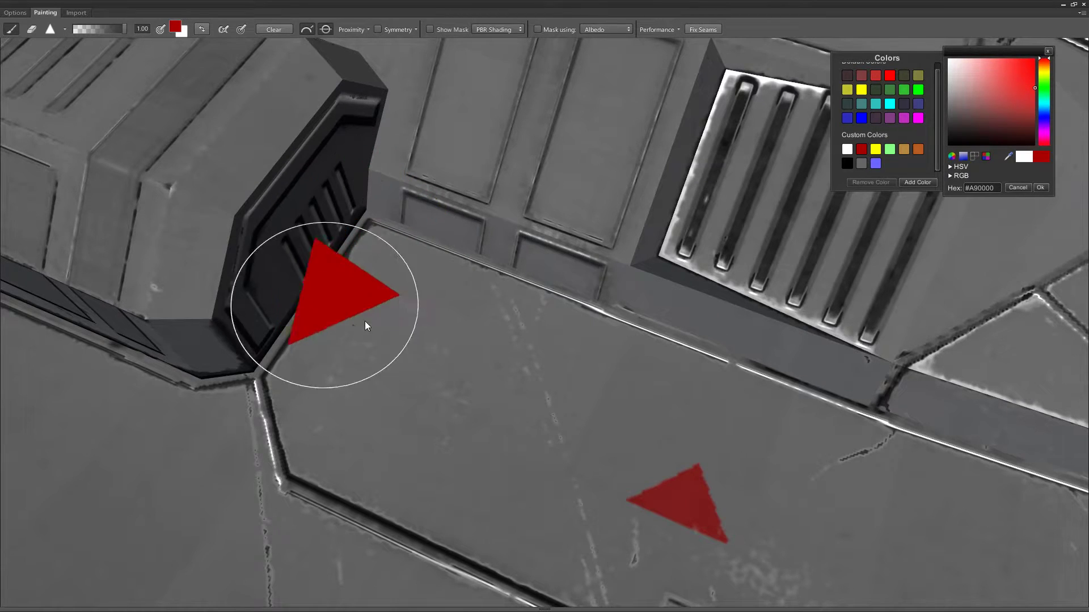
middle_drag(393, 257, 439, 282)
Choose the first speckled brush tip in the Wood category and lower the paint opacity to 0.25
click(65, 30)
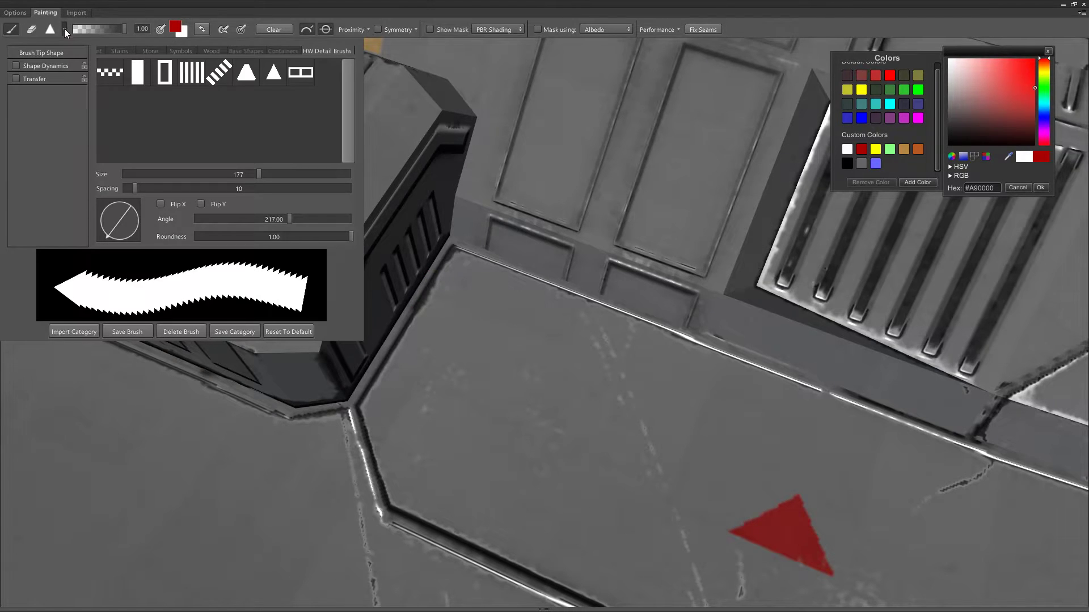
click(212, 51)
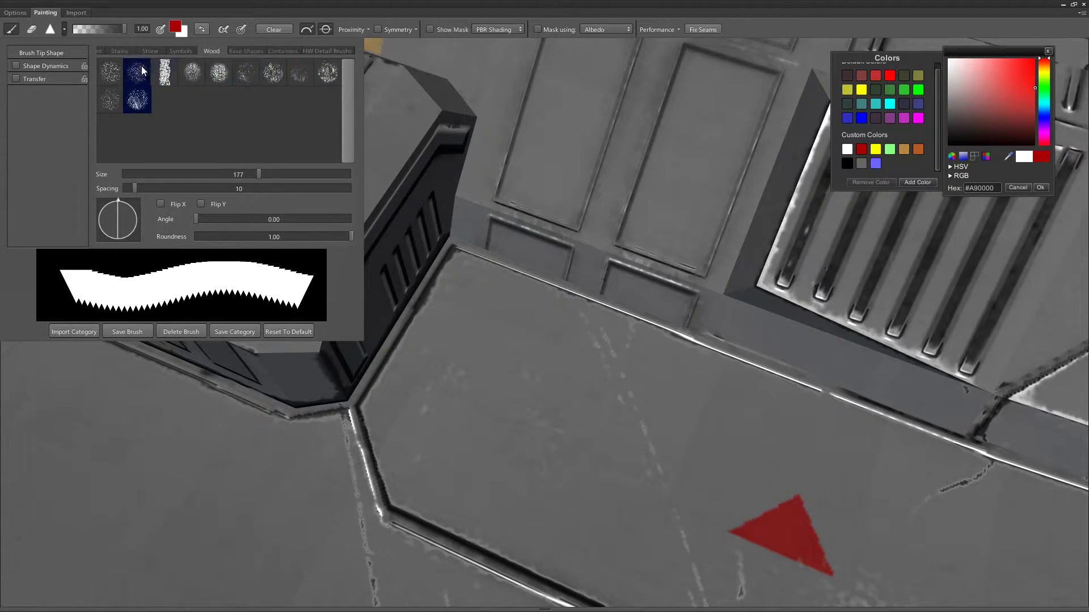
click(110, 72)
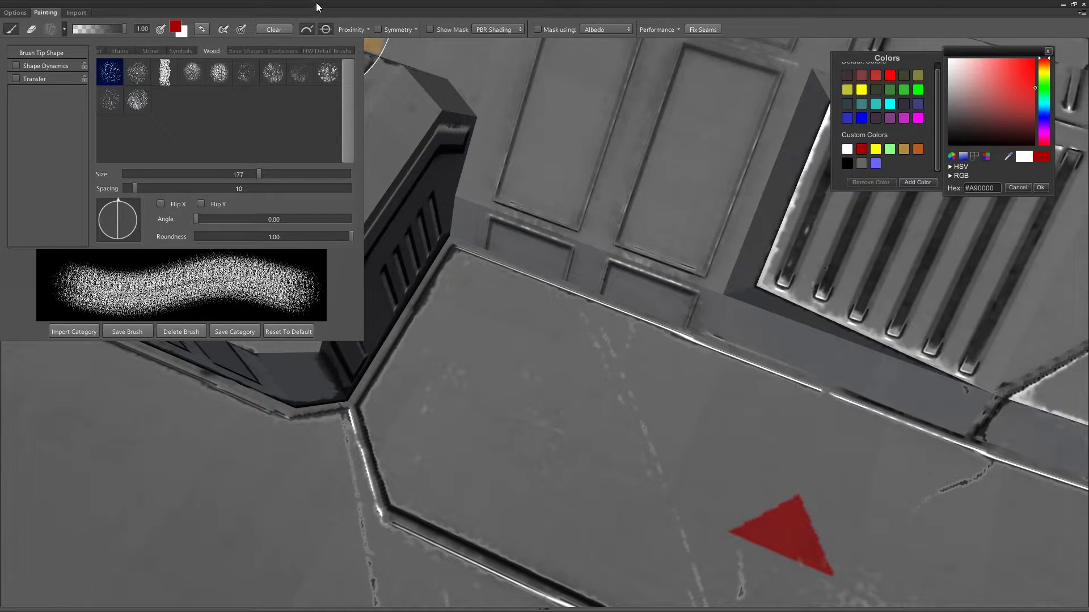
click(114, 29)
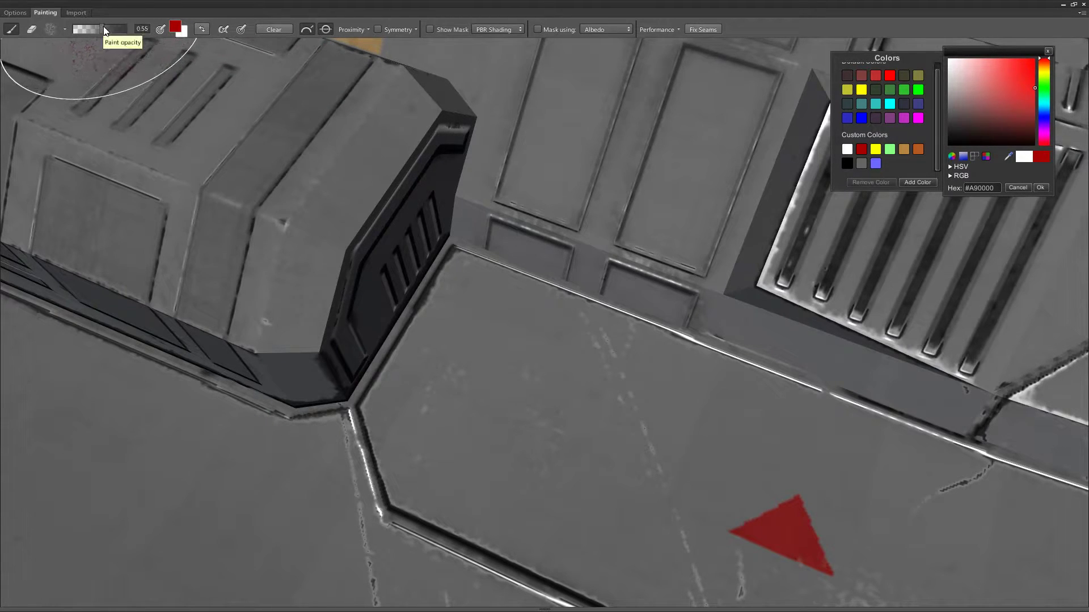
click(93, 27)
drag(94, 26, 89, 26)
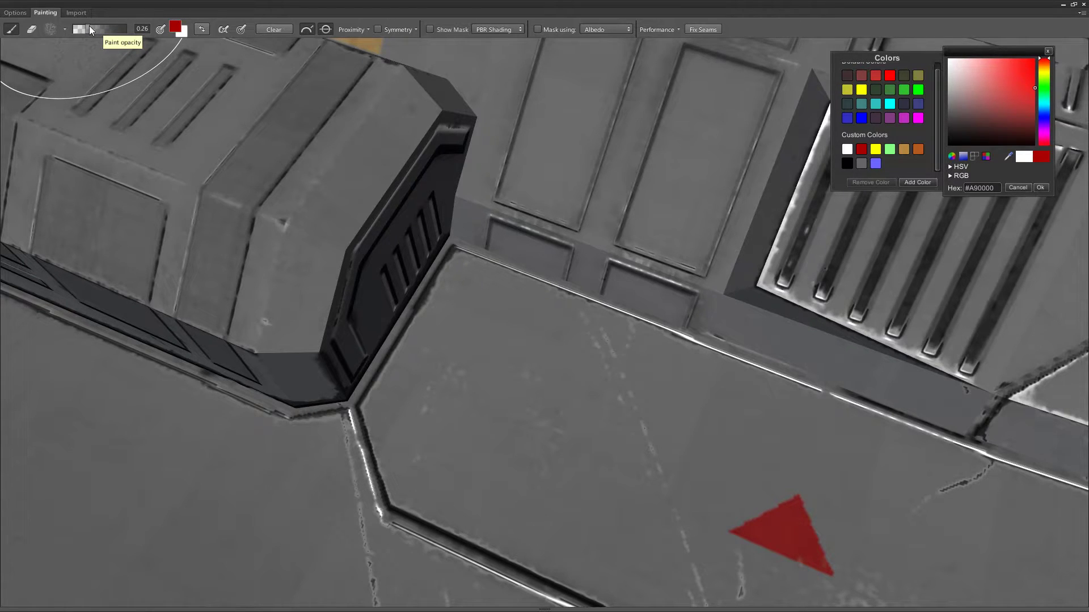
drag(90, 26, 89, 25)
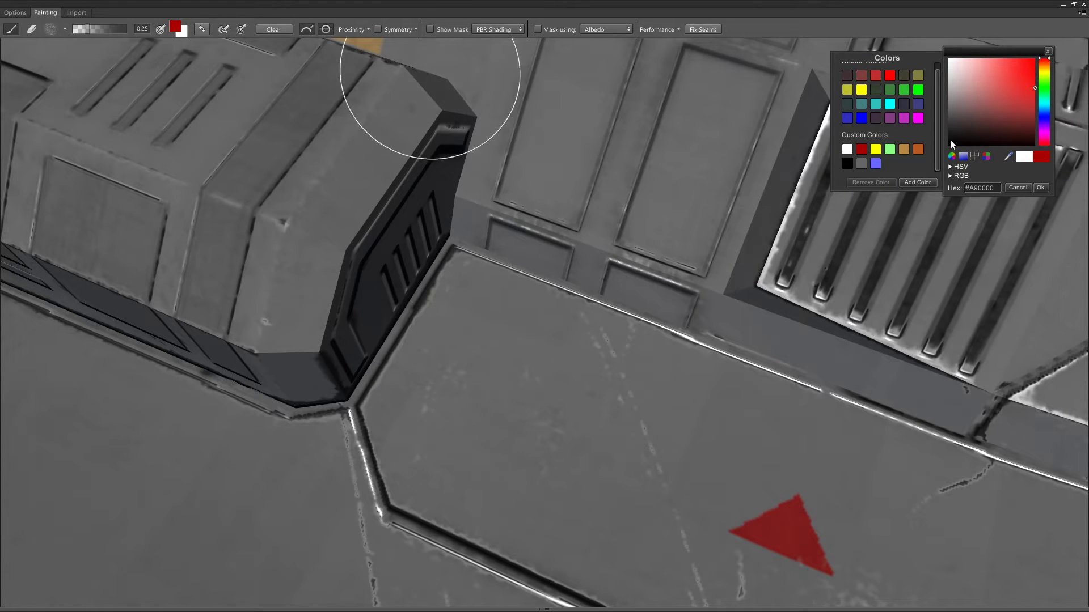
Set the brush colour to black #000000 and paint speckled dirt along the hull panel's edges beside the side pod
click(847, 164)
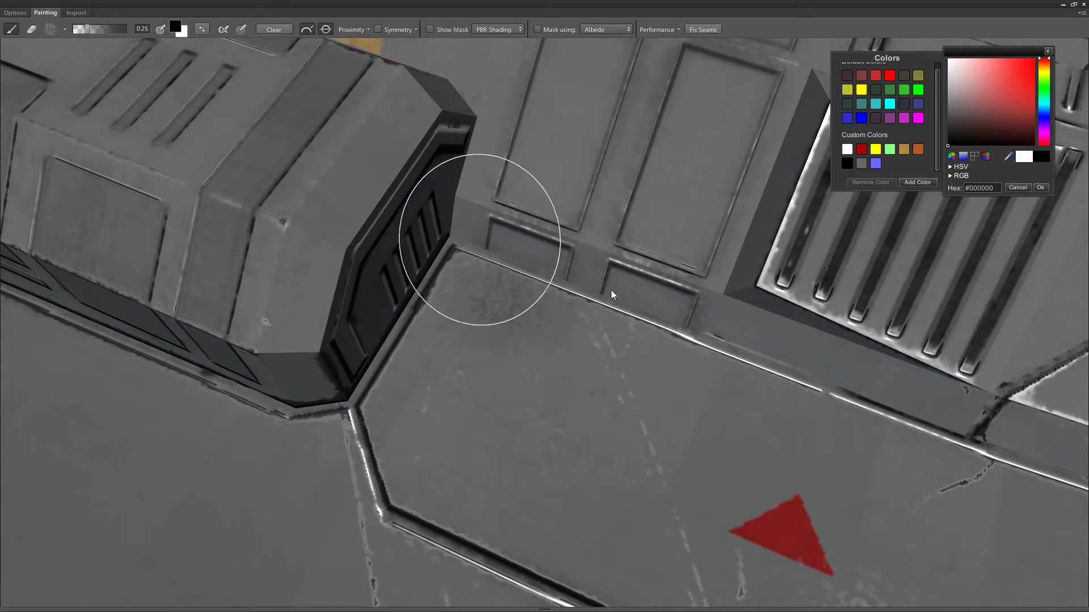
mouse_move(787, 386)
mouse_down()
mouse_move(848, 406)
mouse_move(407, 369)
mouse_up()
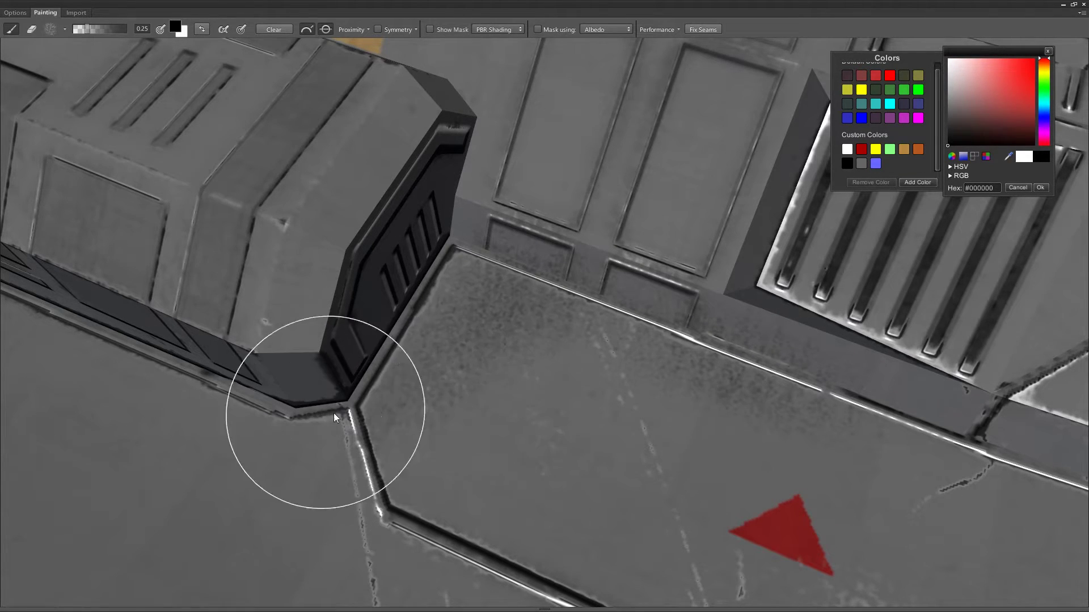
drag(352, 411, 445, 391)
Shrink the brush and inspect the painted dirt in the corner between the side pod and the hull panel
scroll(454, 349, up, 3)
scroll(454, 349, up, 1)
ctrl+right_drag(472, 307, 545, 306)
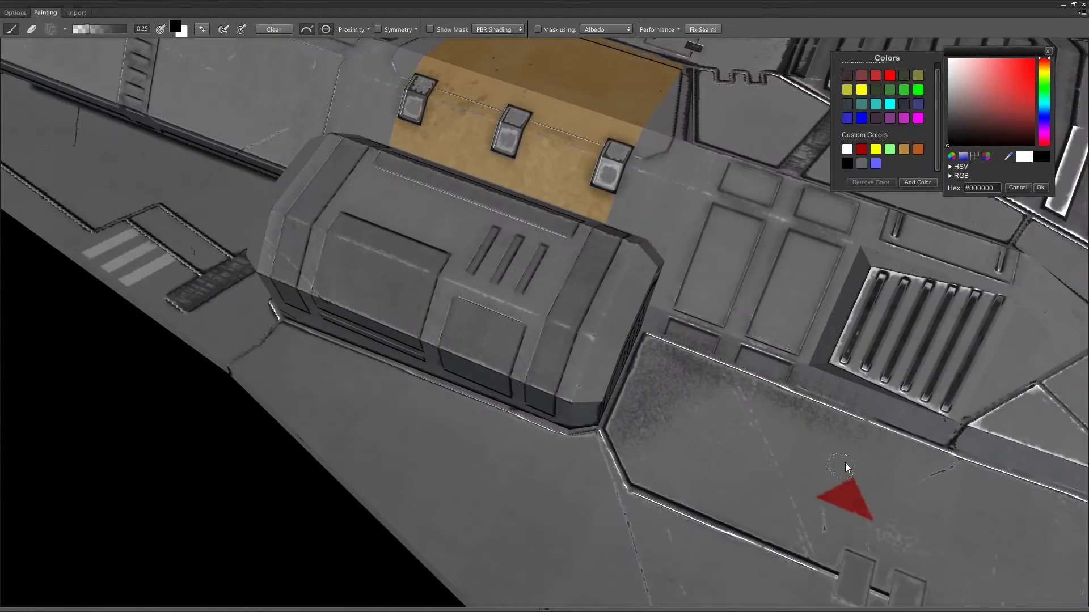
middle_drag(847, 462, 706, 395)
scroll(628, 368, up, 1)
mouse_move(629, 369)
alt+mouse_down()
mouse_move(406, 267)
mouse_move(685, 321)
mouse_move(658, 355)
mouse_move(634, 354)
alt+mouse_up()
scroll(634, 354, up, 5)
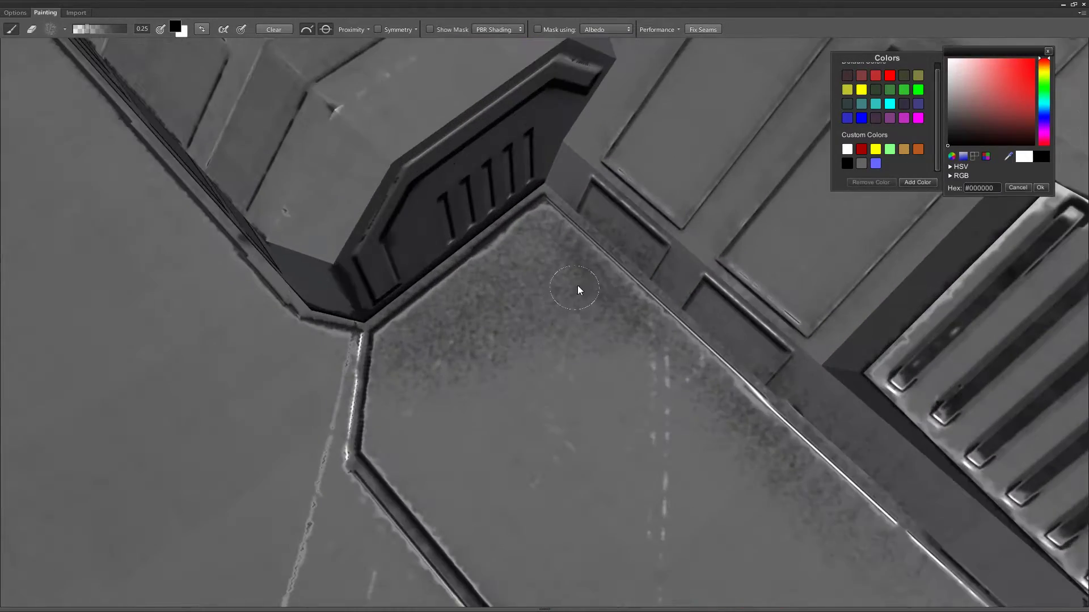
middle_drag(579, 289, 614, 318)
scroll(616, 321, up, 2)
middle_drag(684, 325, 586, 348)
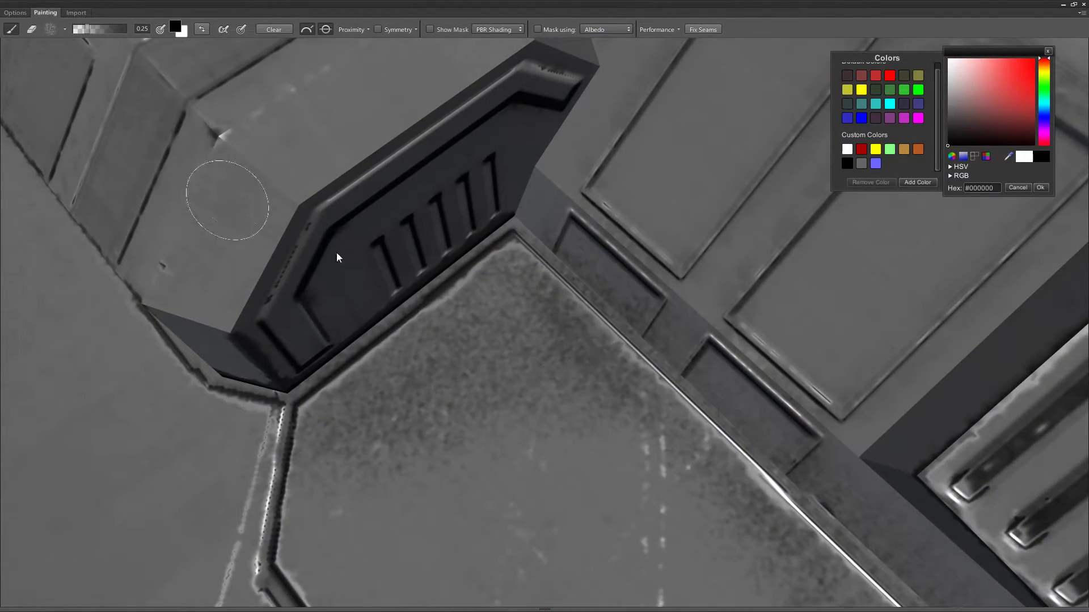
Try painting black dirt along the slanted edge beside the slotted vent grille
scroll(557, 338, down, 5)
alt+drag(556, 338, 533, 321)
scroll(533, 321, up, 5)
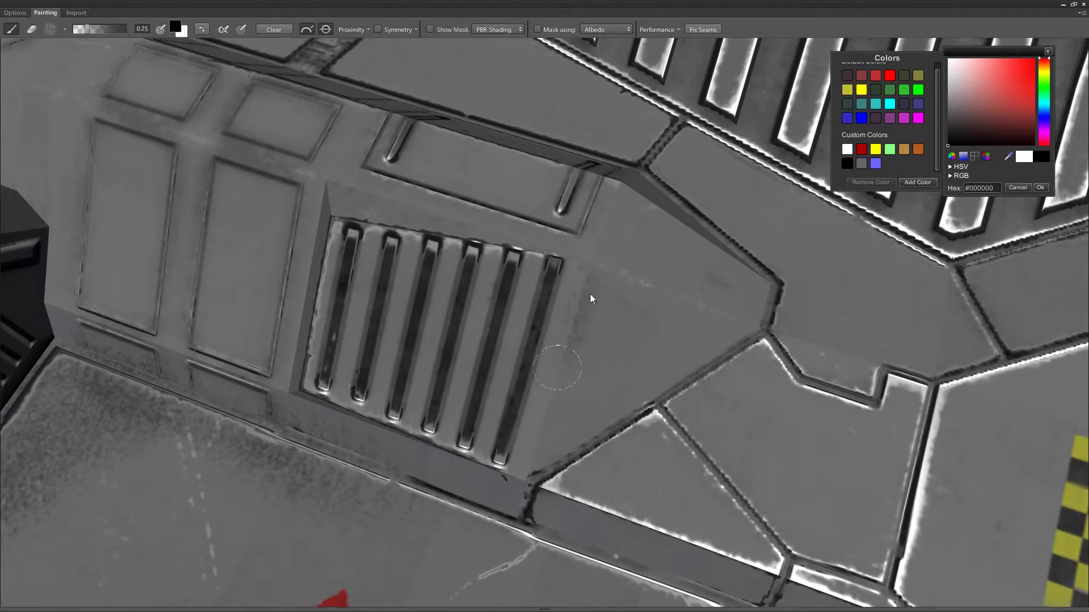
middle_drag(647, 349, 545, 318)
scroll(533, 319, up, 1)
middle_drag(454, 321, 517, 325)
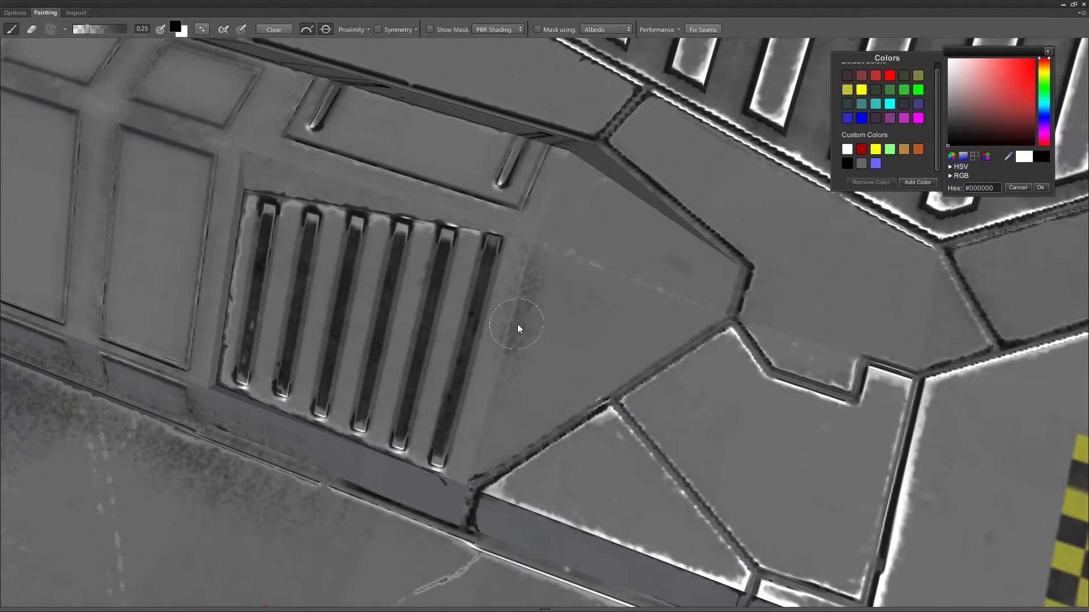
right_drag(533, 257, 517, 244)
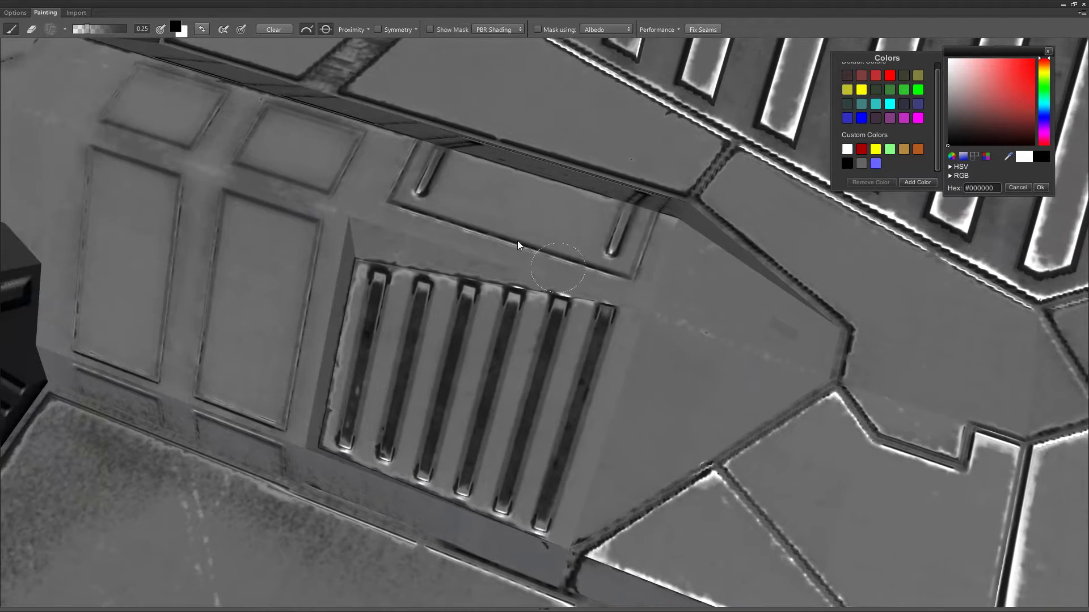
middle_drag(633, 331, 575, 318)
Set the brush colour to white #FFFFFF and try worn highlights along the ridge and edge beside the vent grille
click(847, 150)
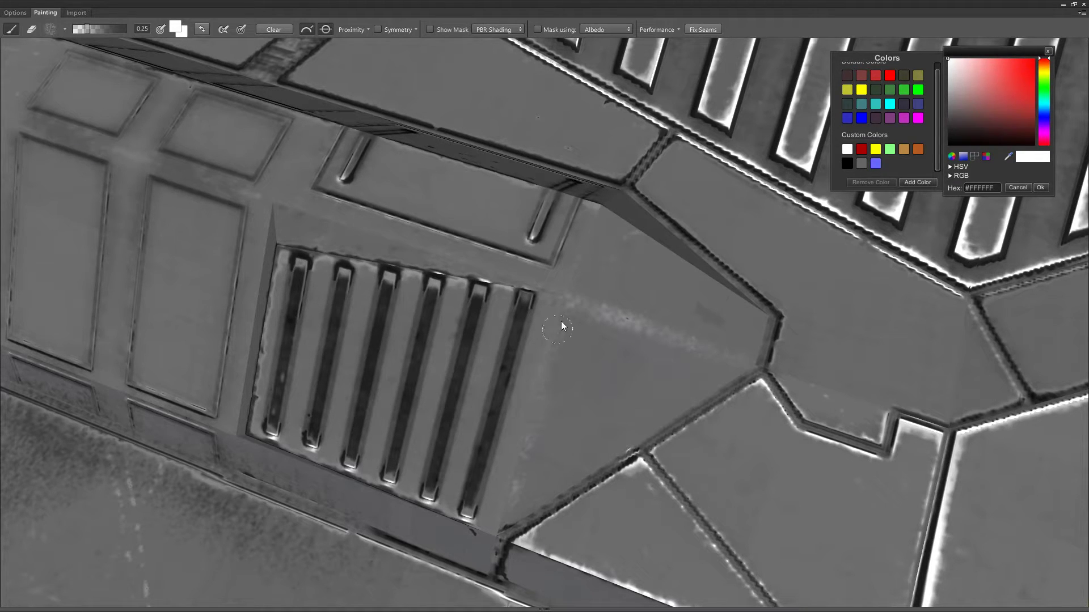
drag(561, 310, 561, 306)
scroll(625, 475, down, 3)
mouse_move(586, 428)
middle_down()
mouse_move(509, 396)
mouse_move(527, 353)
middle_up()
scroll(541, 326, up, 3)
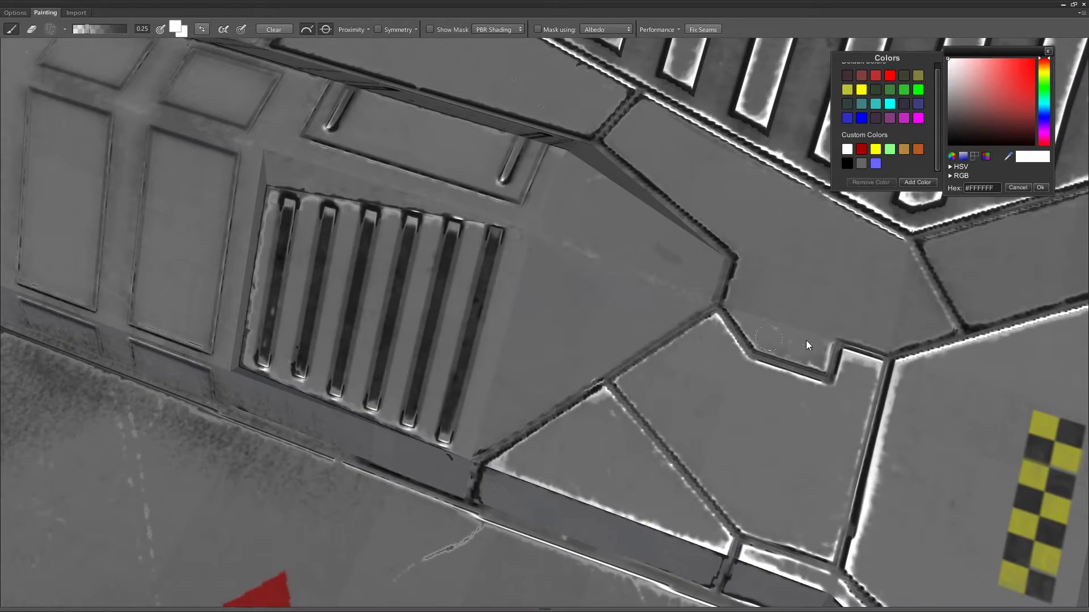
Examine the painted wear and markings across the whole ship with PBR shading
alt+drag(706, 240, 569, 328)
scroll(569, 329, down, 5)
alt+drag(492, 244, 626, 349)
scroll(583, 345, up, 3)
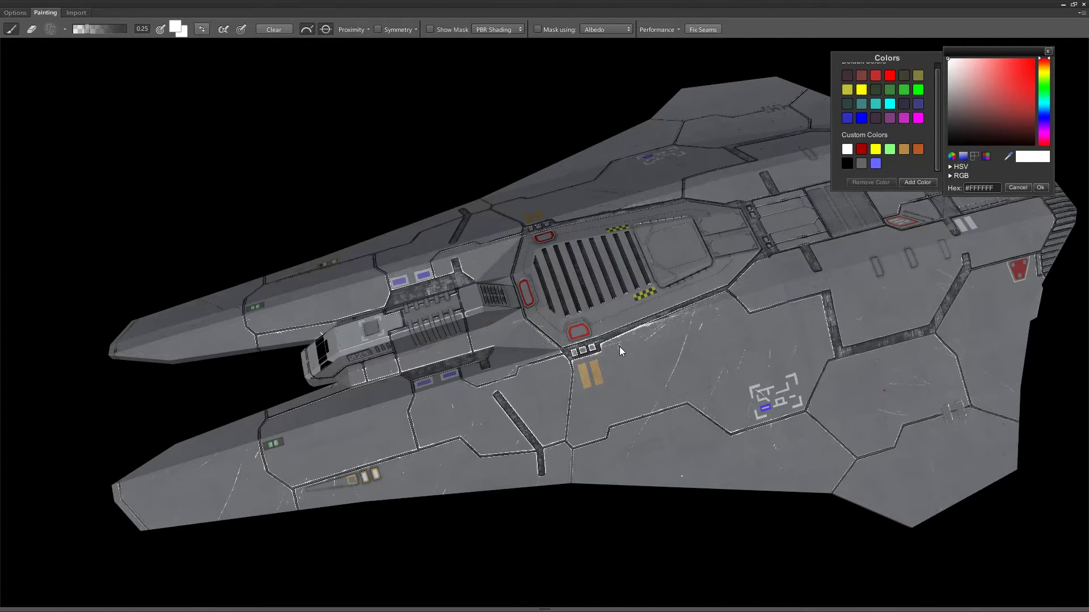
middle_drag(493, 229, 464, 258)
alt+middle_drag(347, 307, 383, 292)
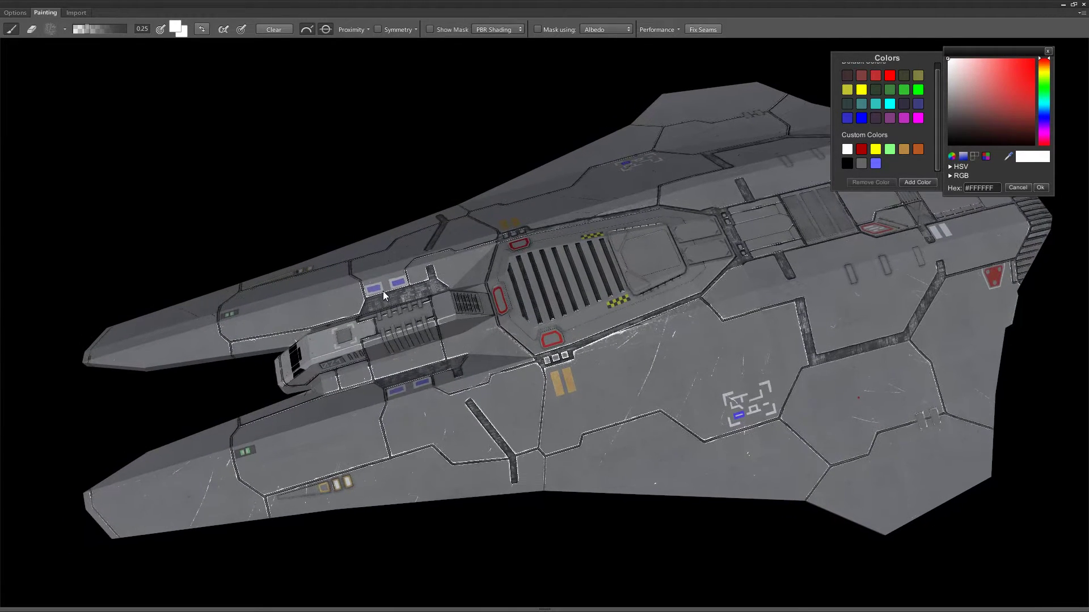
Display only the albedo map and examine the colour markings and panel dirt along the hull's upper side
key(m)
alt+right_drag(424, 351, 647, 306)
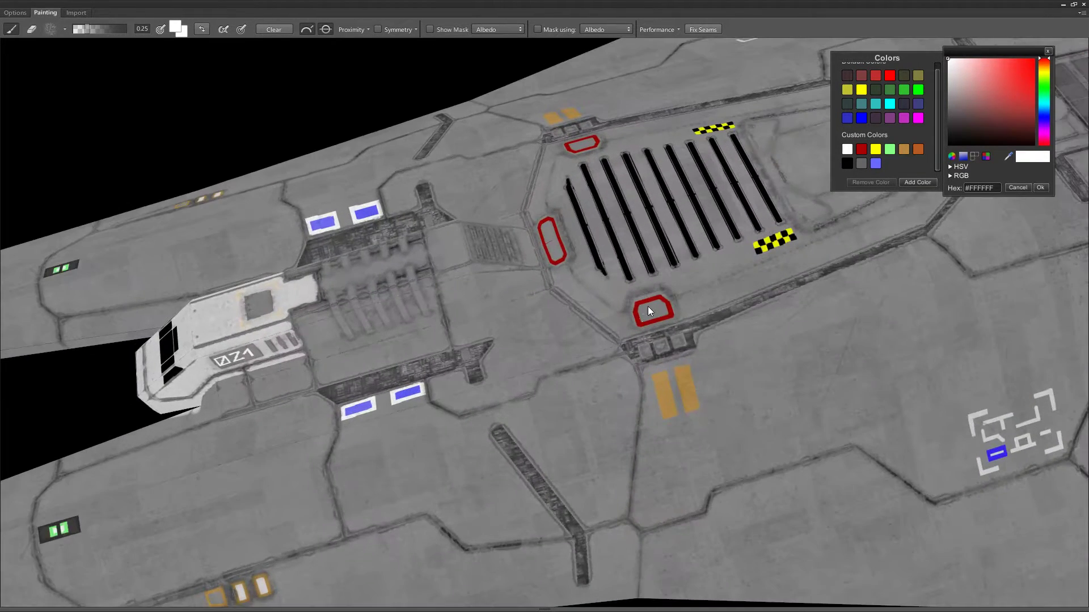
alt+middle_drag(648, 306, 542, 346)
alt+middle_drag(702, 362, 552, 406)
alt+middle_drag(881, 325, 720, 379)
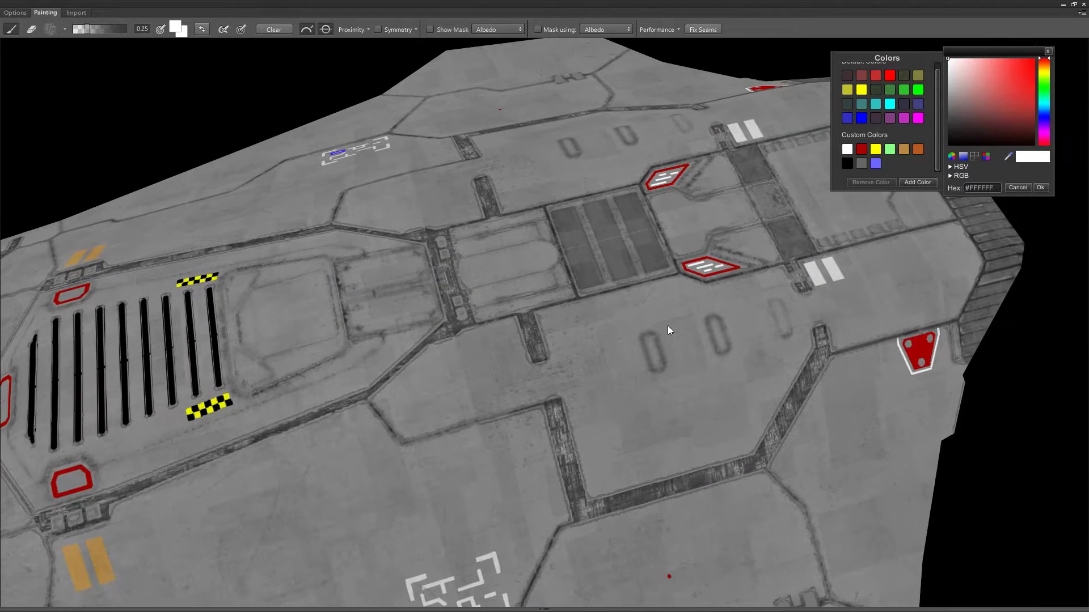
alt+middle_drag(525, 338, 614, 301)
alt+middle_drag(554, 351, 607, 322)
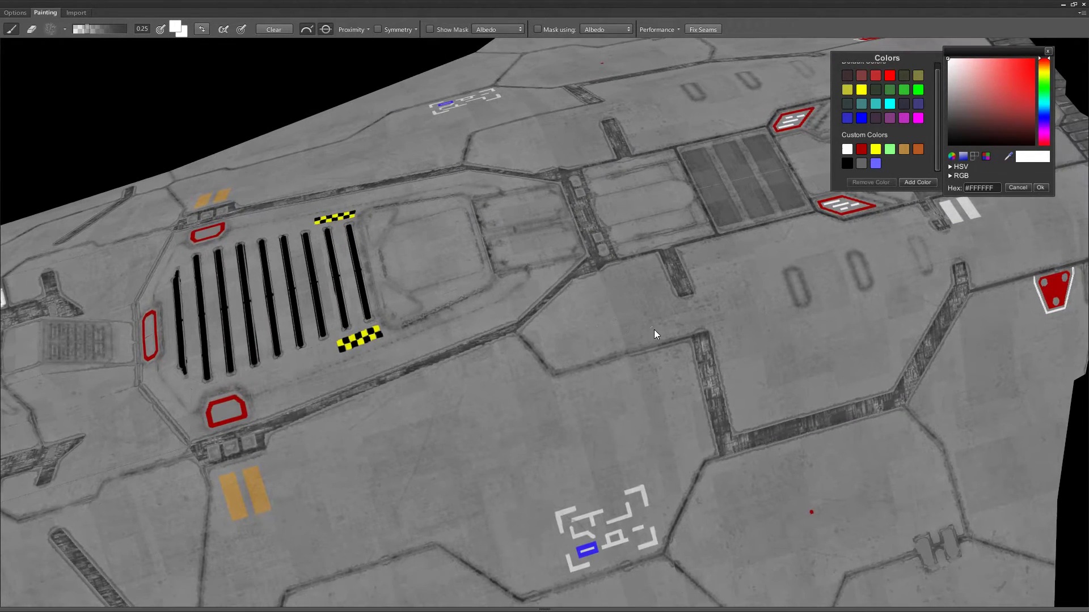
alt+middle_drag(743, 326, 720, 332)
Display only the gloss map and examine the upper hull's panel lines and the cockpit windows up close
key(m)
alt+right_drag(409, 355, 335, 377)
alt+middle_drag(336, 373, 565, 315)
alt+middle_drag(624, 335, 480, 381)
alt+middle_drag(371, 419, 582, 347)
alt+right_drag(581, 347, 601, 340)
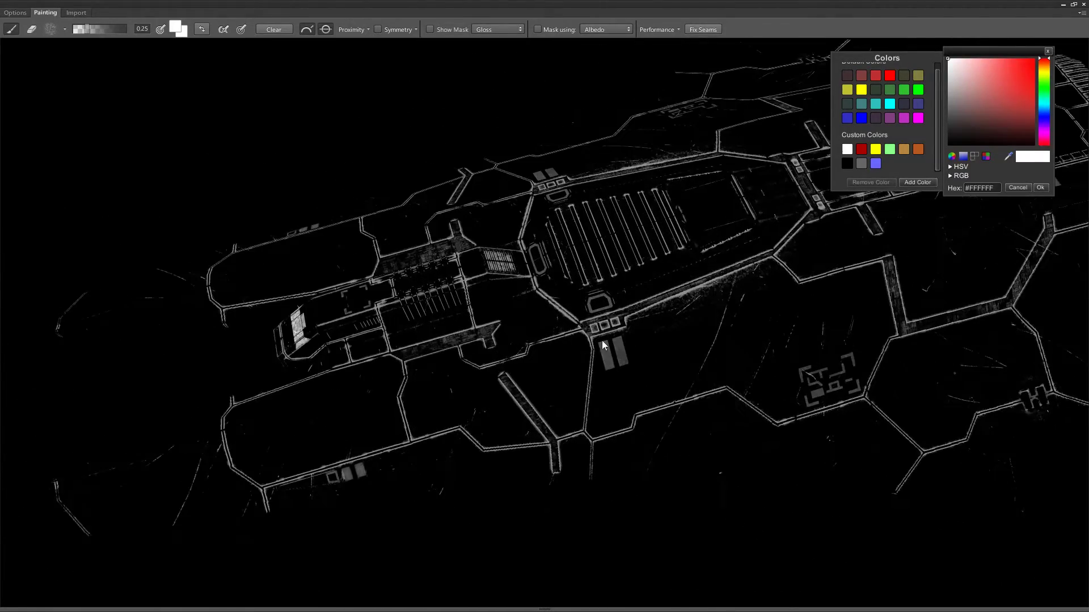
alt+middle_drag(660, 347, 596, 364)
alt+drag(596, 368, 640, 375)
scroll(635, 373, up, 5)
scroll(620, 339, up, 3)
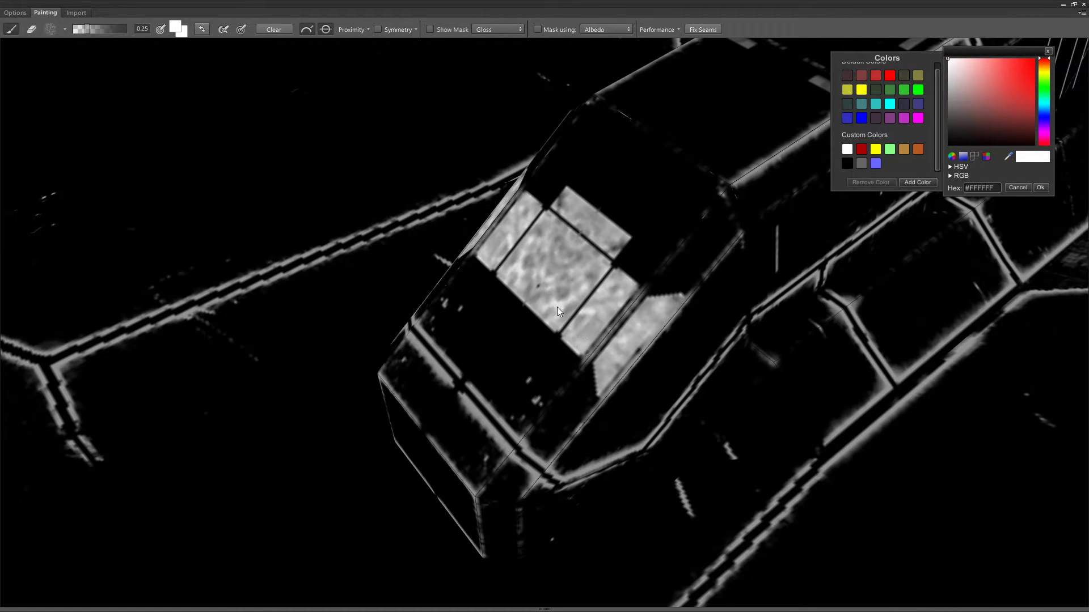
scroll(624, 351, down, 4)
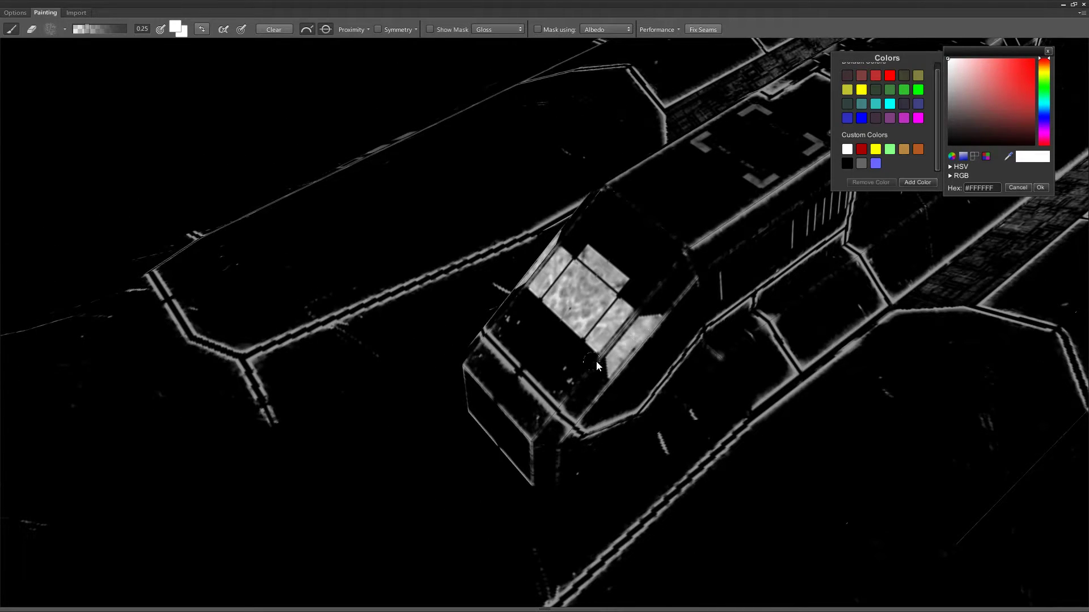
Examine the gloss map from the cockpit back to the scratched panels beside the large slotted grille
alt+drag(643, 340, 609, 353)
middle_drag(638, 329, 604, 341)
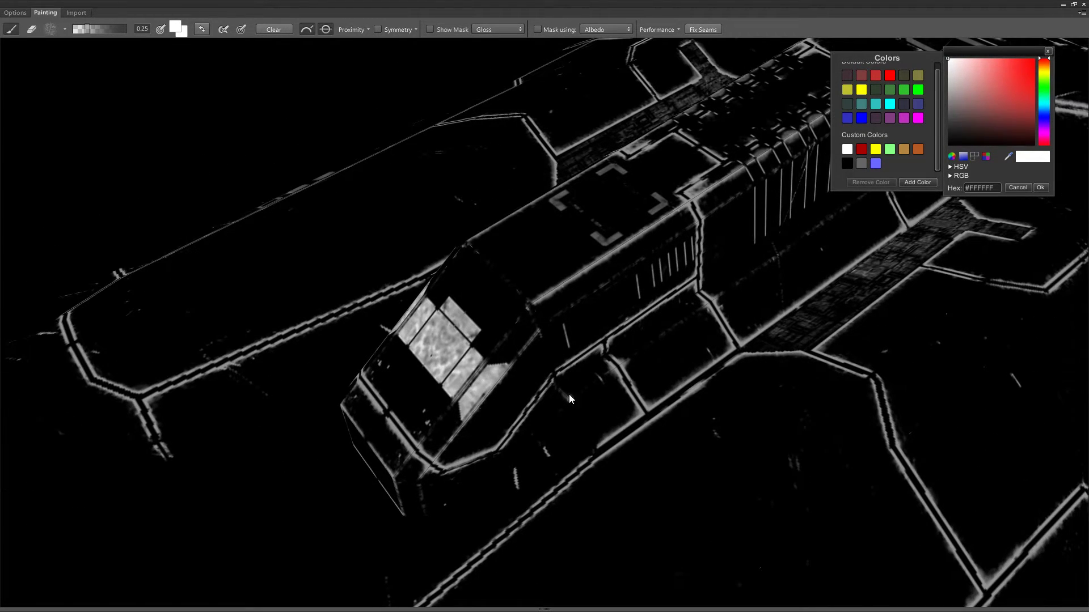
scroll(639, 384, down, 3)
middle_drag(675, 338, 605, 362)
mouse_move(720, 283)
middle_down()
mouse_move(670, 305)
mouse_move(571, 297)
middle_up()
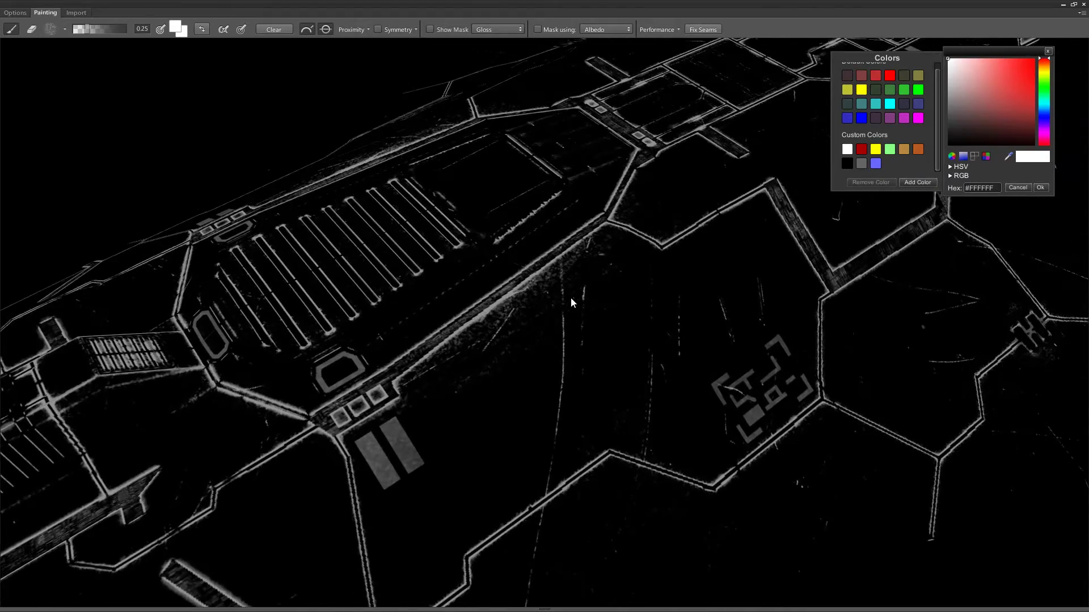
Display only the specular map and examine the dark rectangular hatches on the ship's underside
key(c)
scroll(651, 292, down, 4)
alt+drag(605, 294, 699, 291)
alt+drag(644, 314, 555, 246)
alt+middle_drag(555, 247, 526, 298)
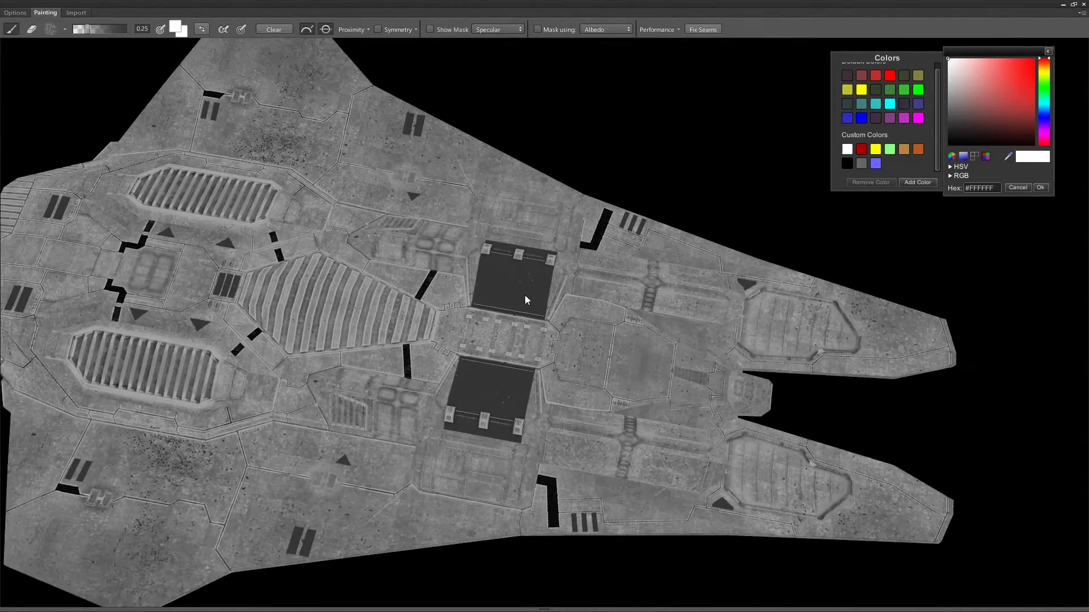
alt+right_drag(526, 297, 591, 259)
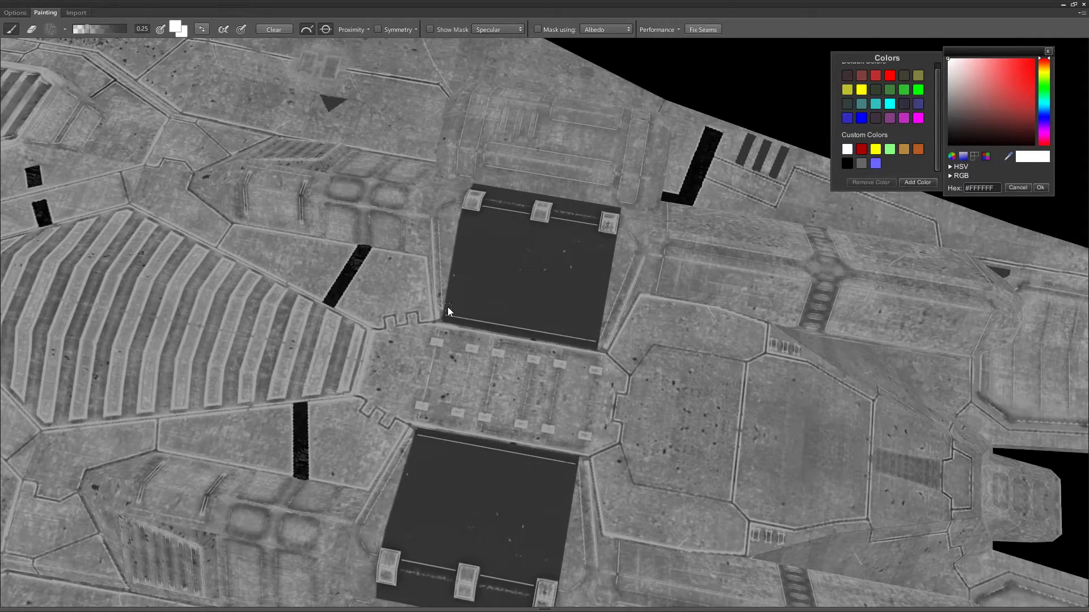
alt+right_drag(447, 308, 436, 311)
alt+middle_drag(527, 308, 628, 322)
alt+right_drag(589, 333, 630, 331)
alt+middle_drag(630, 330, 545, 364)
alt+right_drag(546, 364, 577, 347)
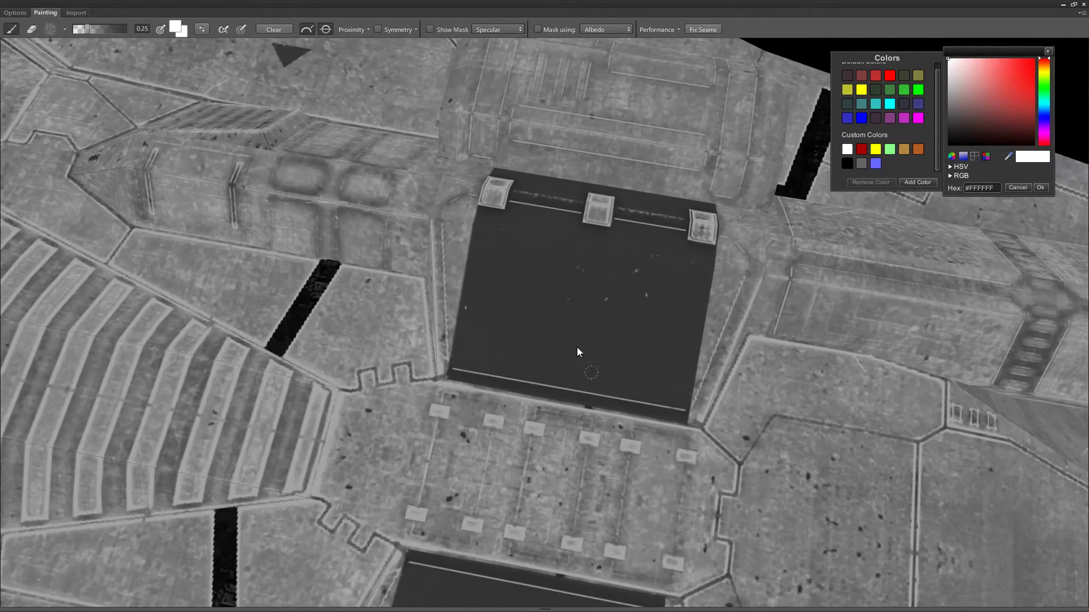
alt+right_drag(522, 197, 499, 287)
alt+middle_drag(499, 287, 550, 318)
alt+right_drag(549, 318, 571, 311)
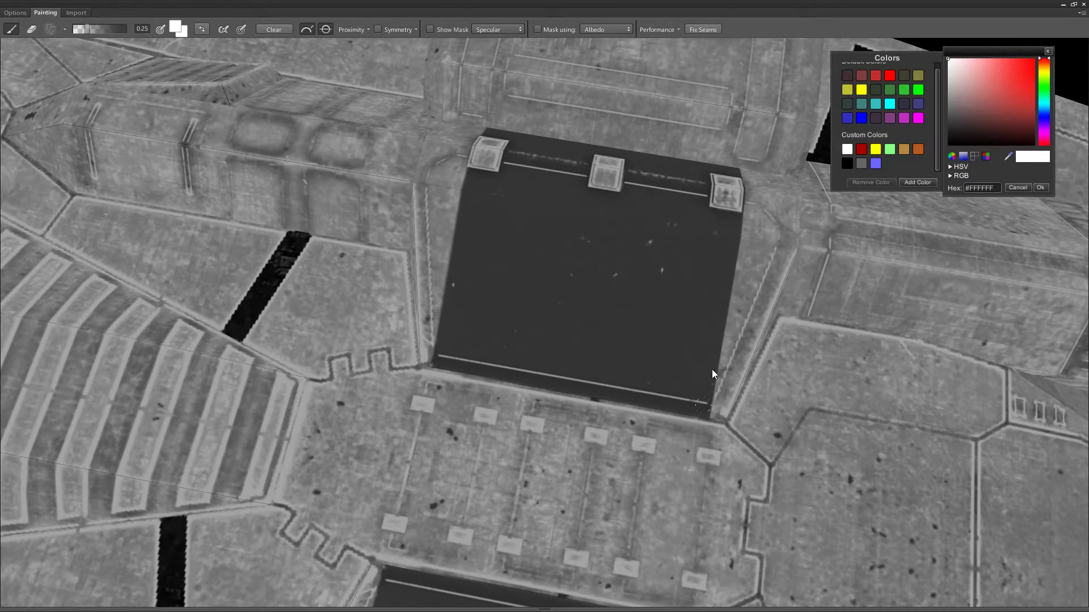
Examine the specular map around the underside's vent grilles and stained hull panels
mouse_move(617, 365)
alt+mouse_down()
mouse_move(549, 372)
mouse_move(626, 369)
alt+mouse_up()
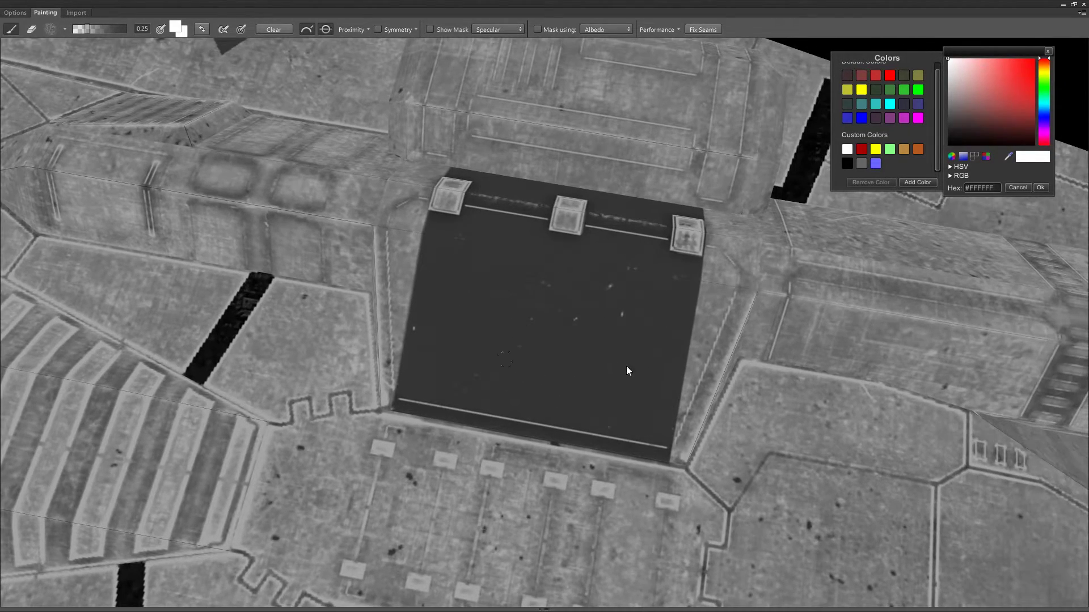
alt+right_drag(466, 346, 434, 353)
alt+middle_drag(543, 352, 588, 357)
alt+right_drag(551, 340, 492, 340)
alt+middle_drag(492, 340, 652, 341)
alt+right_drag(547, 352, 391, 363)
alt+middle_drag(391, 363, 678, 245)
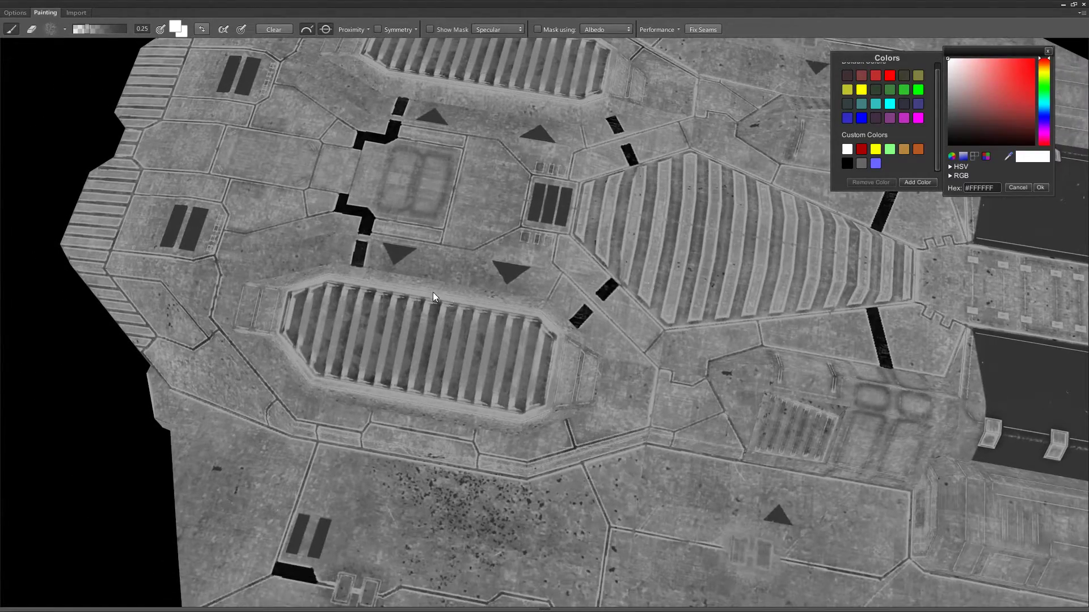
alt+middle_drag(418, 398, 308, 294)
alt+drag(308, 300, 595, 254)
scroll(532, 350, up, 5)
alt+middle_drag(475, 373, 526, 381)
mouse_move(525, 380)
alt+mouse_down()
mouse_move(529, 417)
mouse_move(582, 344)
mouse_move(511, 319)
mouse_move(567, 353)
alt+mouse_up()
scroll(348, 297, down, 4)
alt+middle_drag(349, 298, 389, 210)
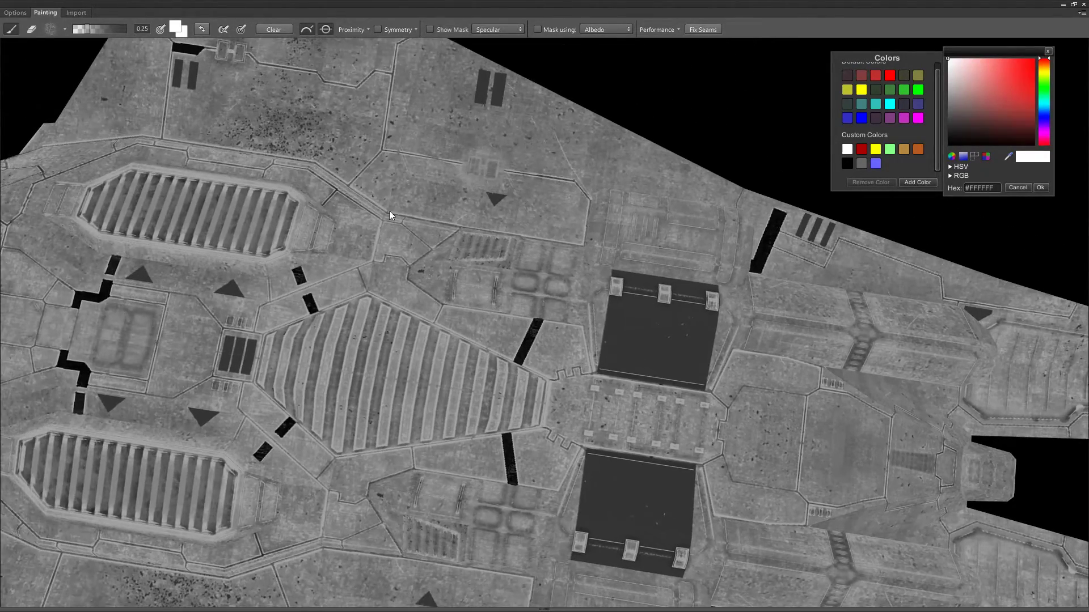
alt+drag(389, 210, 573, 308)
alt+middle_drag(573, 307, 549, 277)
Display only the normal map and examine the ship's upper side from above
key(m)
alt+drag(550, 280, 632, 327)
alt+middle_drag(632, 323, 538, 358)
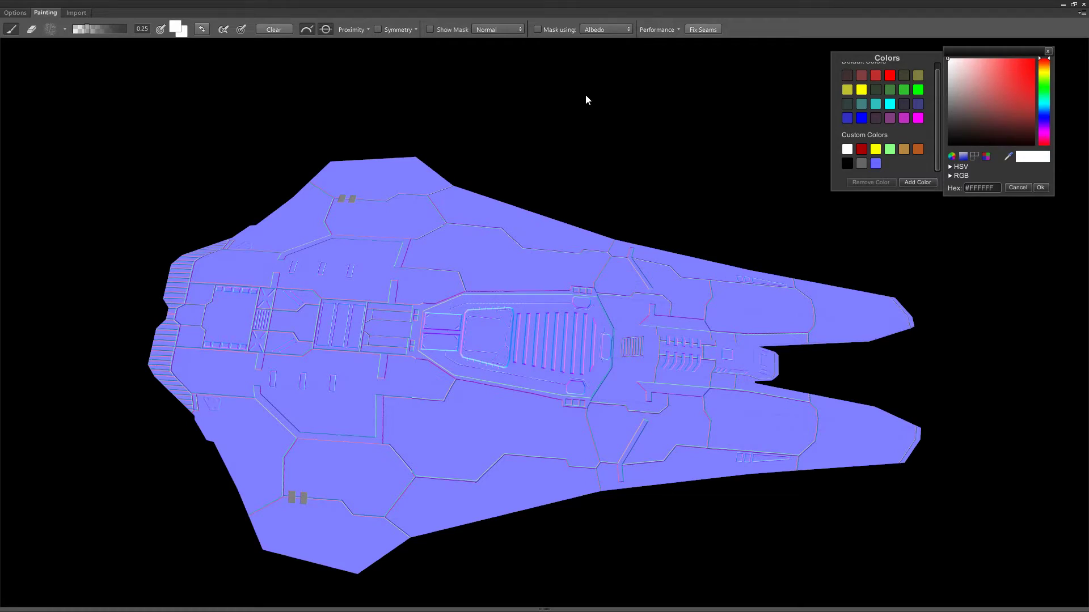
Return the viewport to PBR shading and examine the hatch and slotted grille up close
key(m)
middle_drag(512, 350, 514, 17)
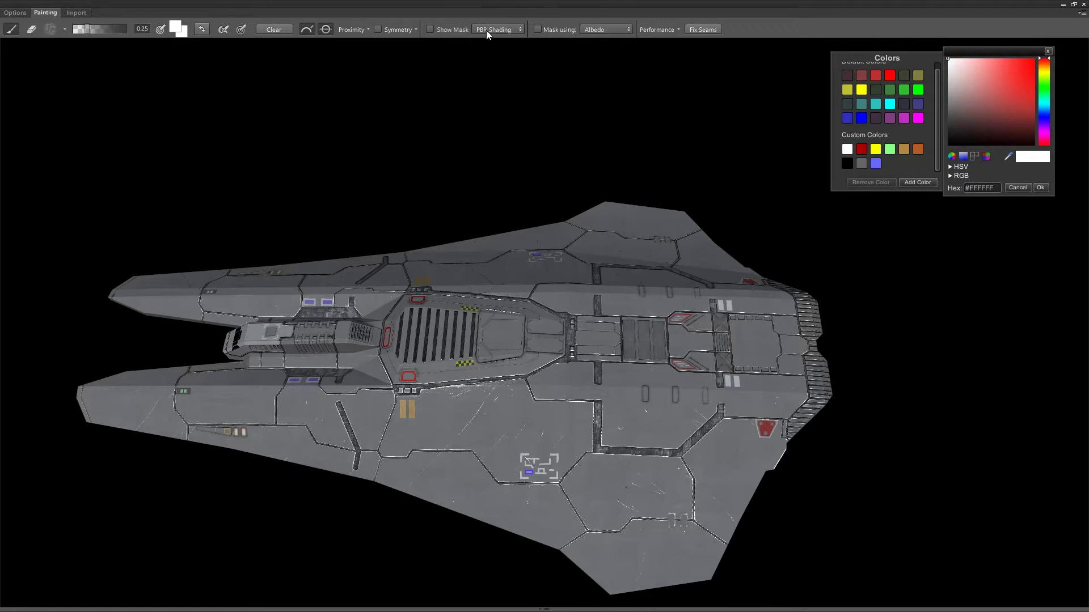
middle_drag(493, 255, 522, 235)
alt+drag(522, 234, 534, 223)
scroll(527, 222, up, 5)
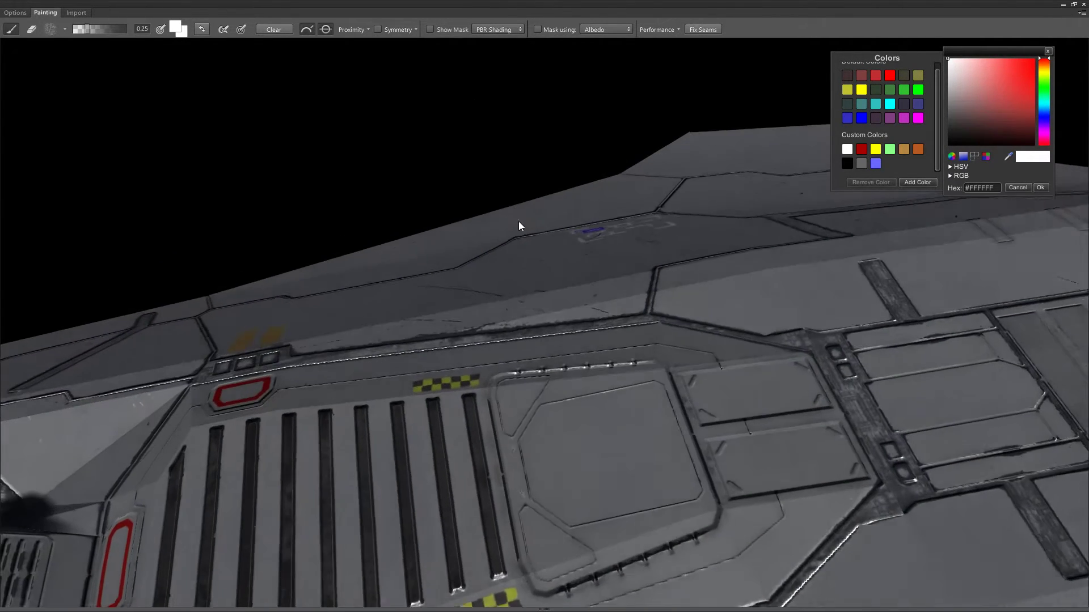
Set the viewport to the albedo map and frame the ship's upper hull from the cockpit backwards
click(517, 31)
click(508, 54)
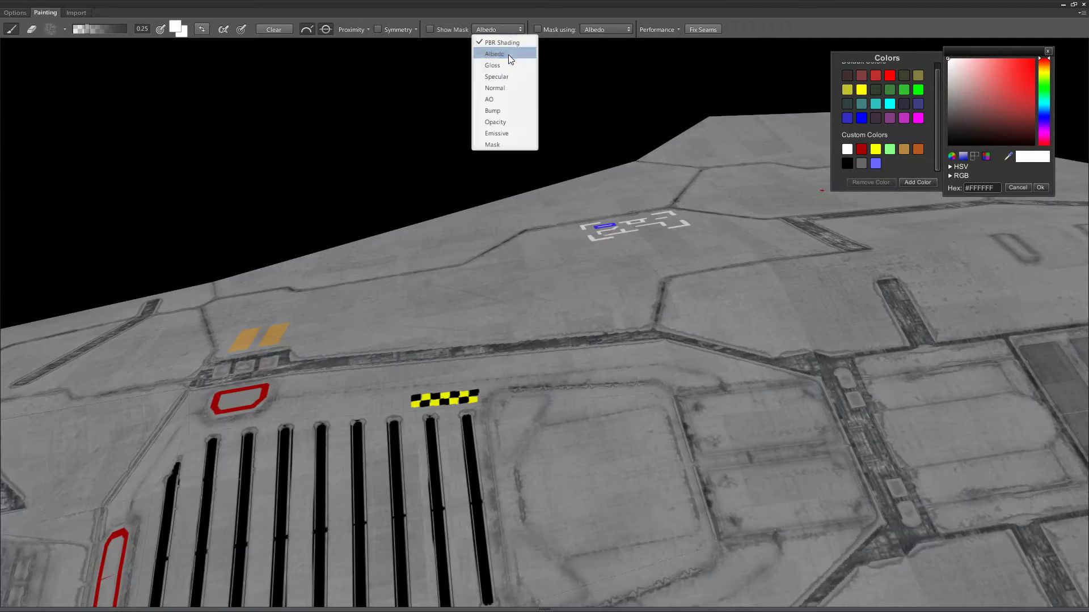
scroll(539, 331, down, 4)
middle_drag(540, 332, 575, 267)
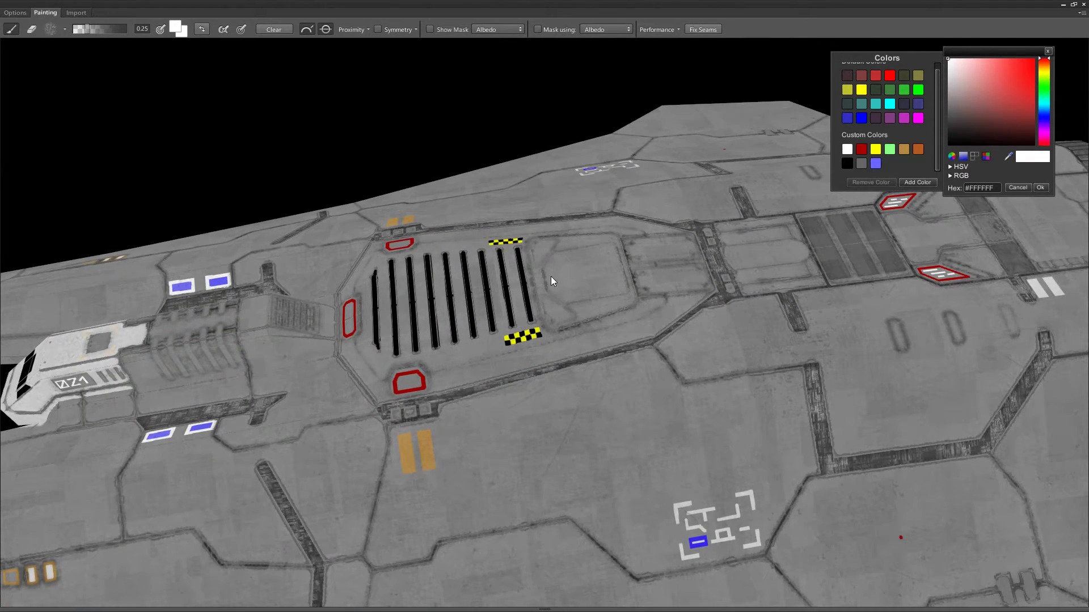
Cycle through the individual texture maps to compare albedo and specular on the upper hull, finishing on albedo
key(c)
key(c)
key(c)
key(c)
key(c)
key(c)
key(c)
key(c)
key(c)
key(c)
key(c)
key(c)
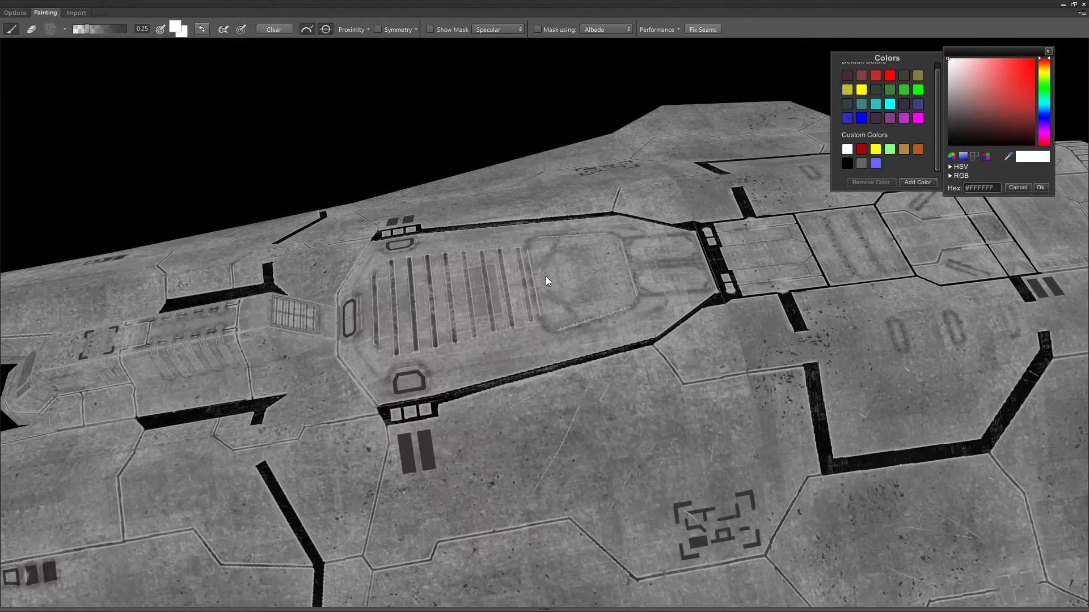
scroll(544, 283, down, 4)
key(c)
key(c)
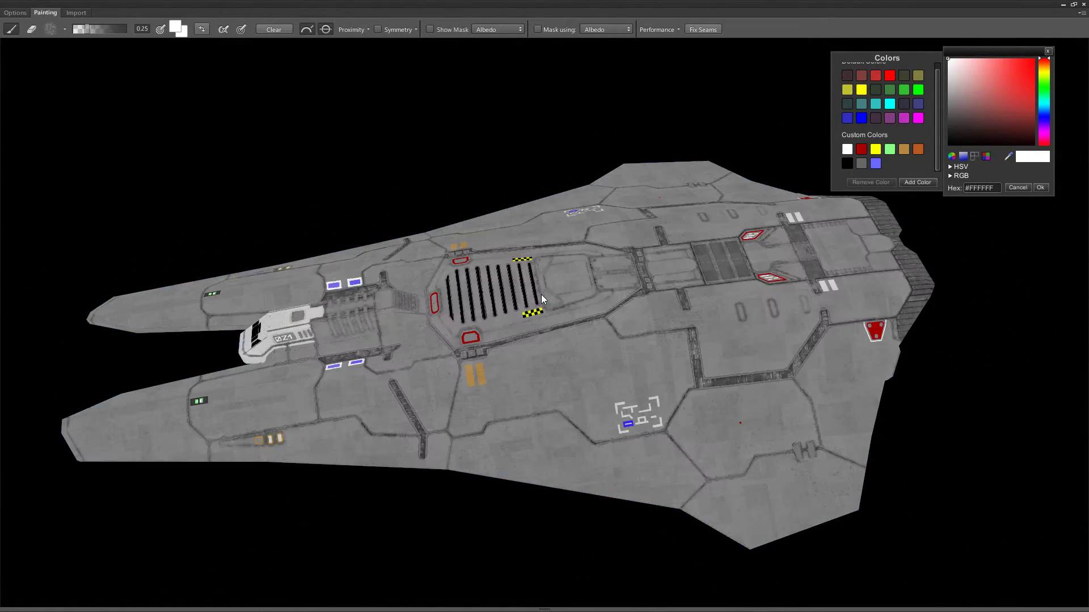
Compare the upper hull against PBR shading and bring it closer into view
key(m)
key(c)
key(m)
scroll(541, 295, up, 3)
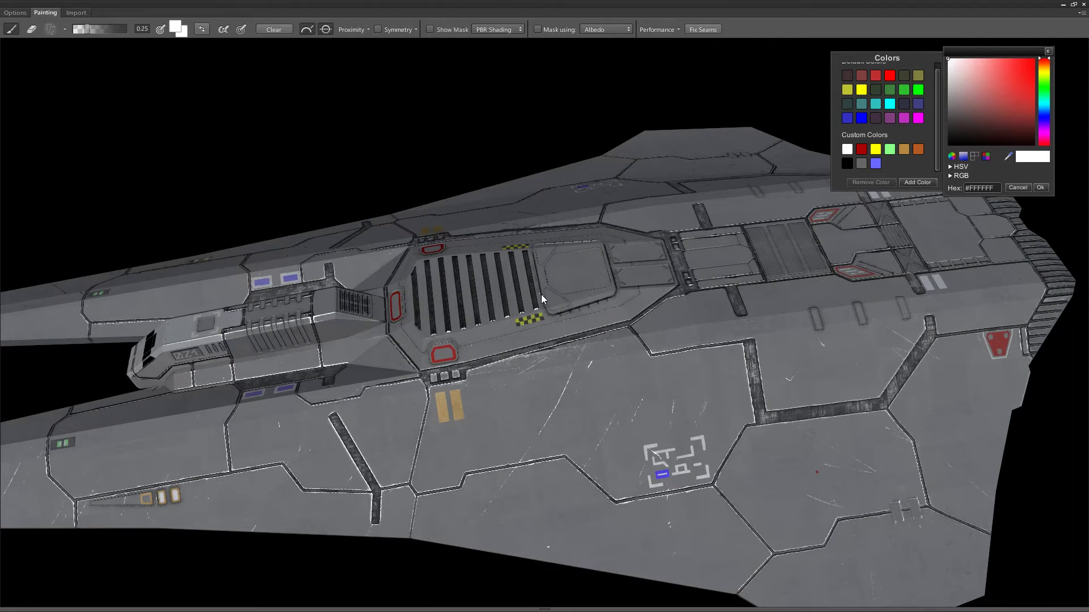
Display only the AO map and examine it on both the upper side and the underside
key(Down)
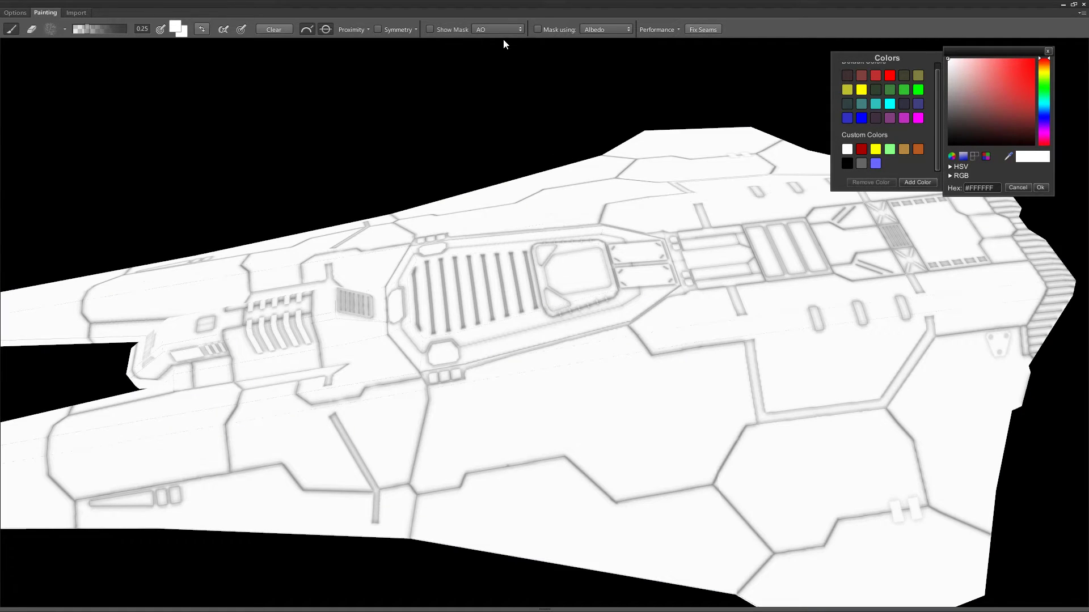
middle_drag(561, 357, 526, 358)
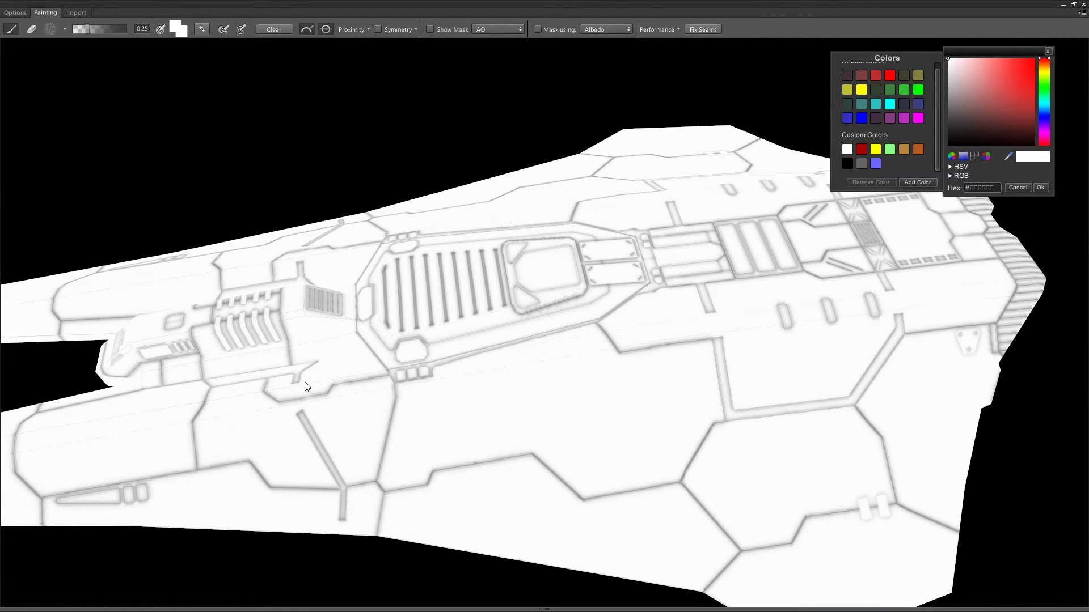
middle_drag(306, 382, 456, 389)
alt+drag(497, 403, 520, 292)
middle_drag(520, 291, 425, 294)
scroll(632, 380, up, 2)
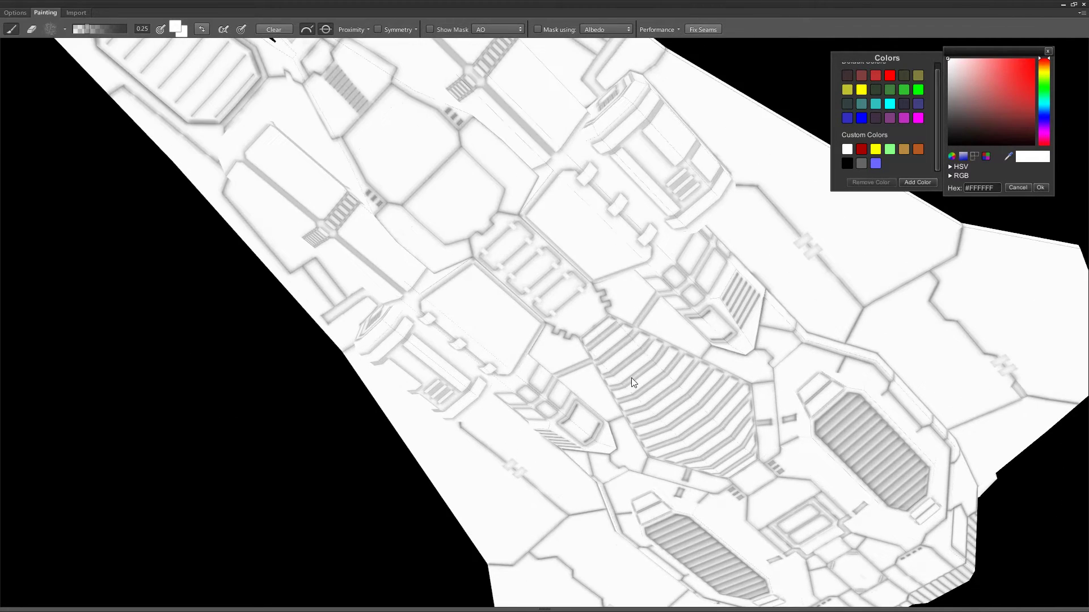
scroll(603, 292, down, 3)
right_drag(604, 295, 600, 385)
alt+drag(597, 393, 623, 395)
middle_drag(623, 394, 606, 395)
Display the ship's bump, opacity and emissive maps one after another
key(m)
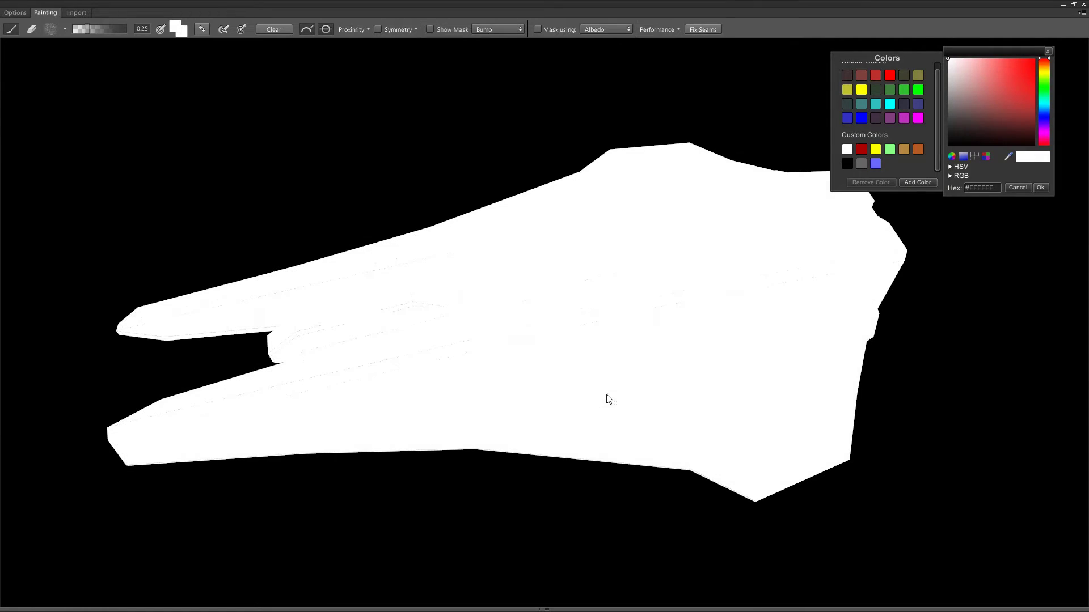
right_drag(573, 257, 583, 291)
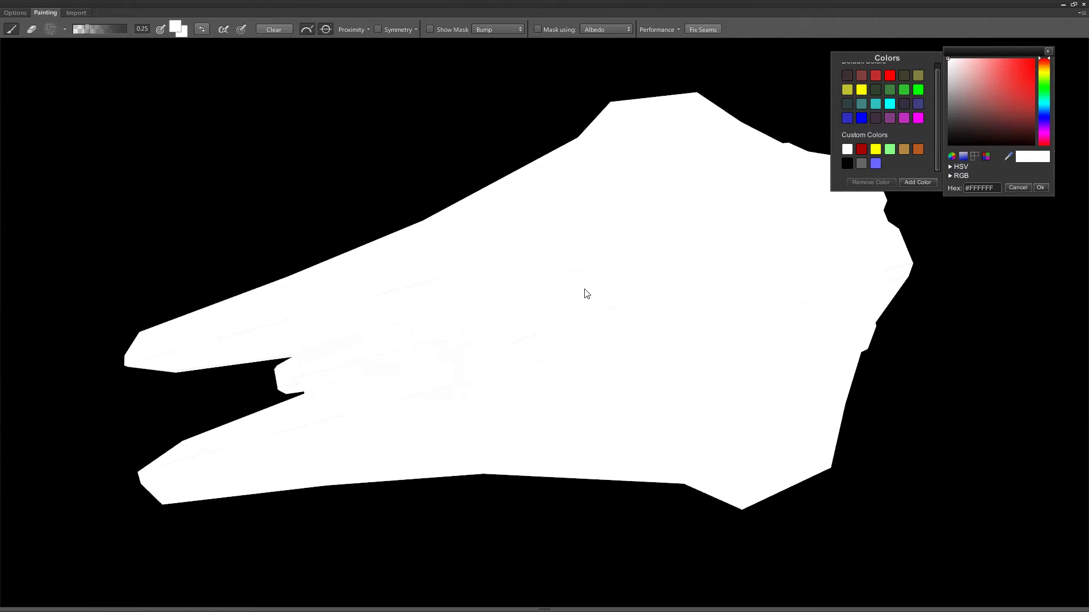
middle_drag(604, 273, 584, 278)
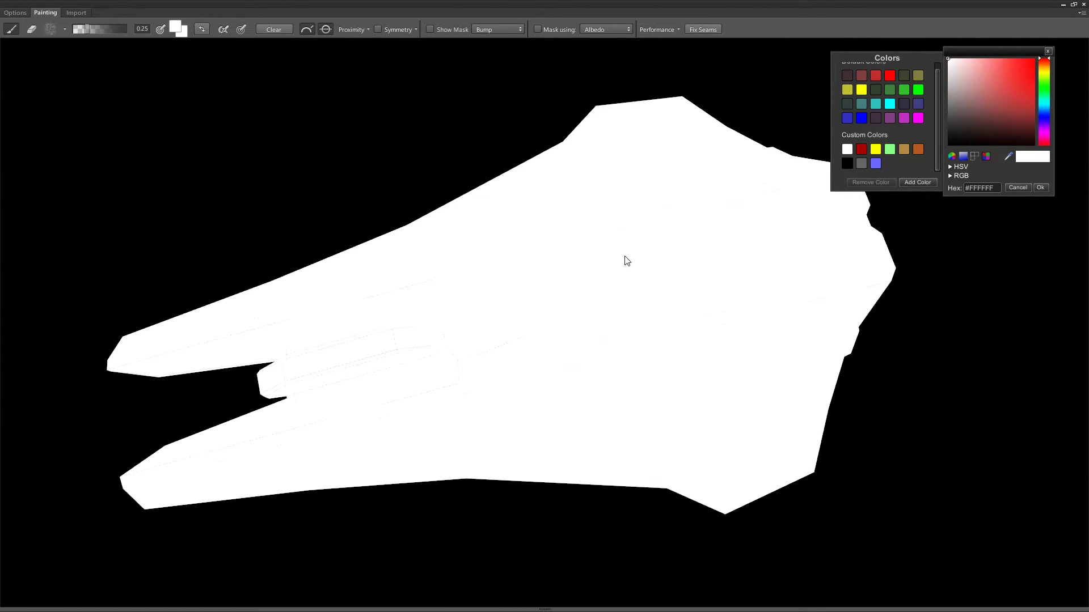
right_drag(576, 316, 572, 316)
key(o)
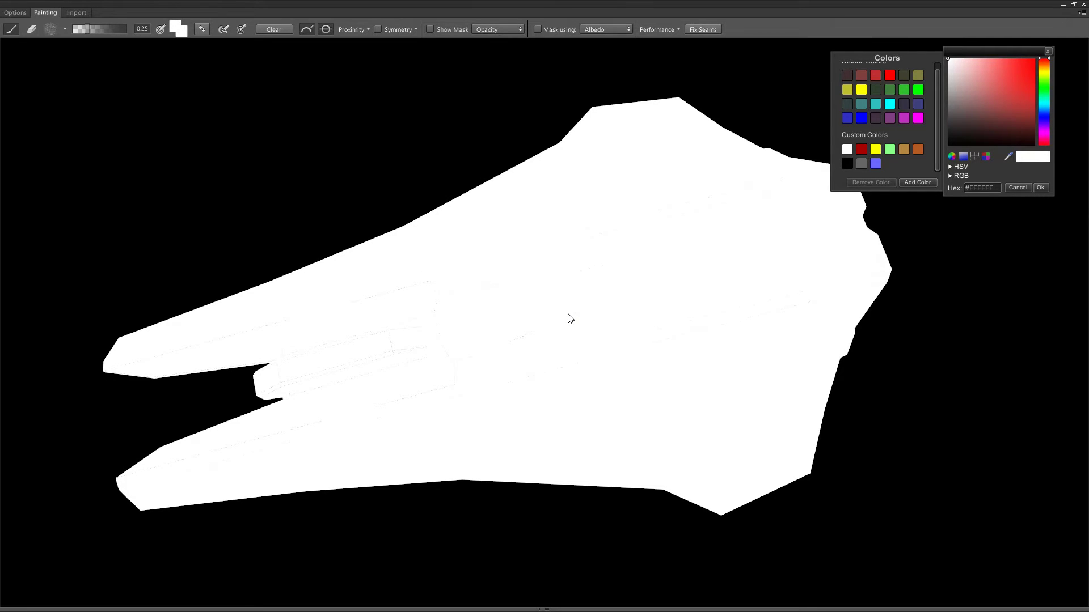
key(e)
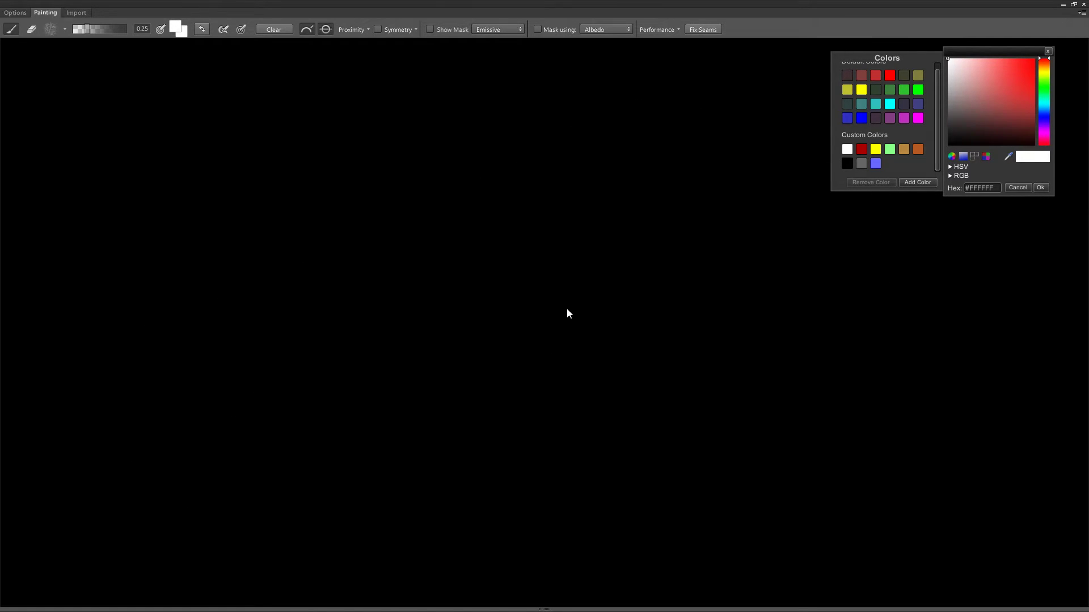
Display the albedo map again and examine the markings around the grille and rear hull
key(a)
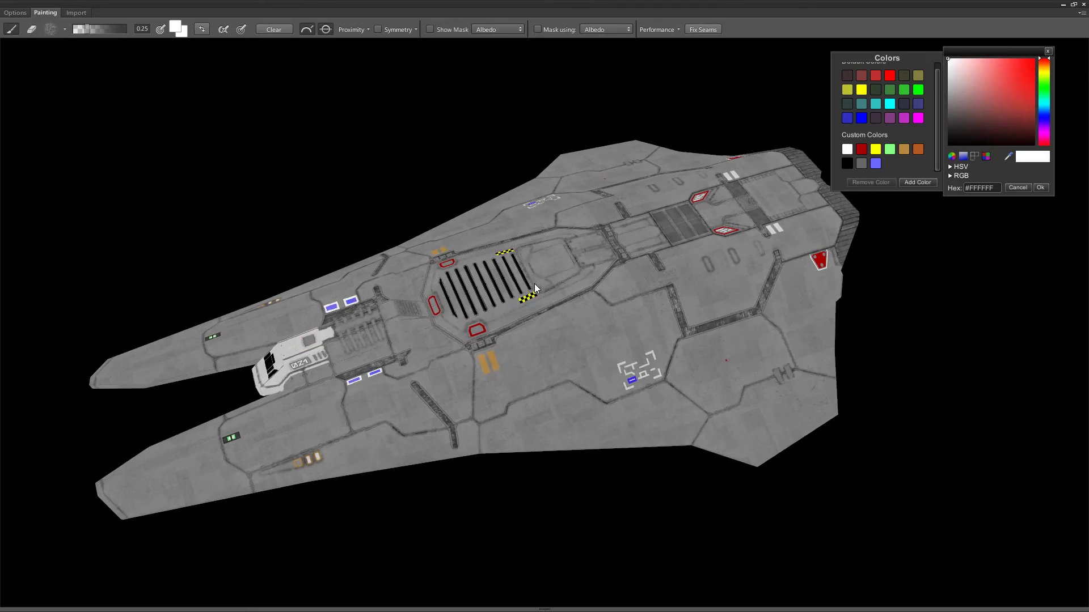
scroll(534, 289, up, 6)
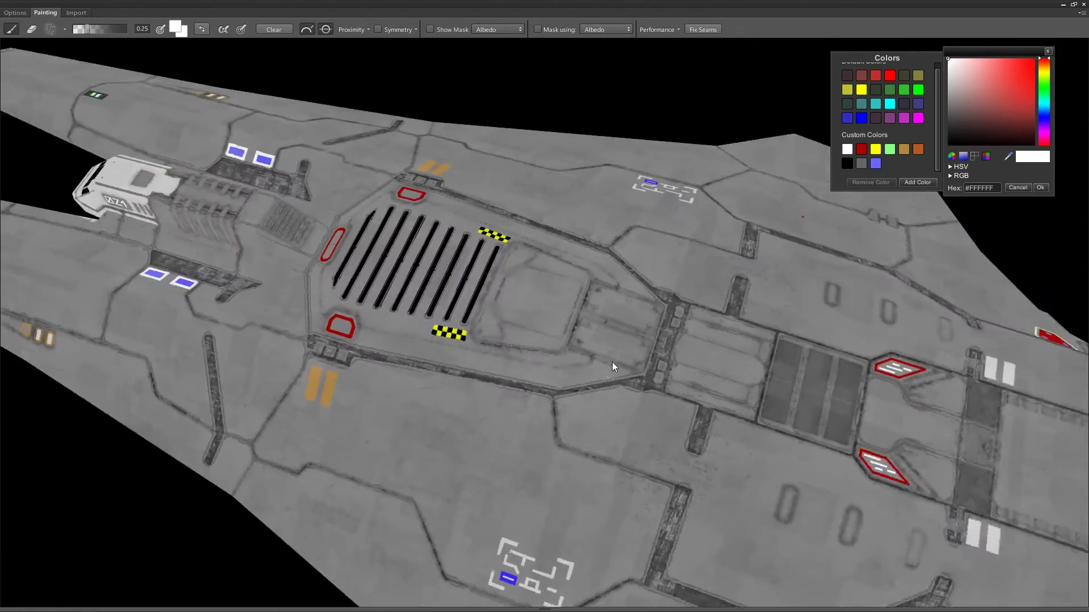
alt+middle_drag(611, 362, 596, 285)
mouse_move(596, 285)
alt+mouse_down()
mouse_move(606, 366)
mouse_move(633, 394)
alt+mouse_up()
Switch the viewport to PBR shading and examine the rear hull and the whole ship
key(m)
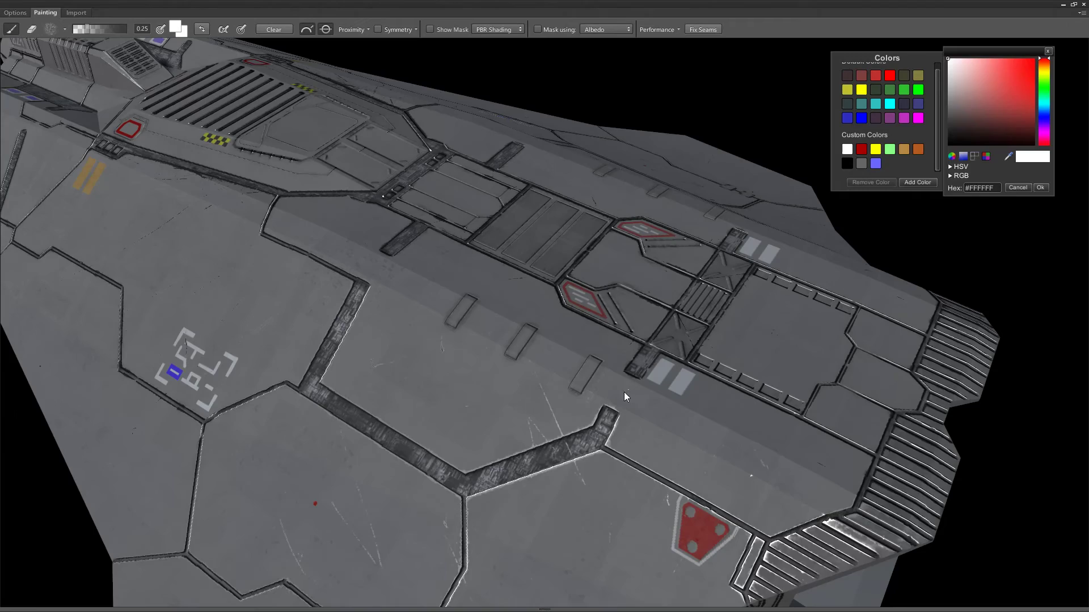
alt+right_drag(604, 394, 476, 365)
alt+drag(475, 366, 497, 362)
alt+middle_drag(436, 321, 539, 391)
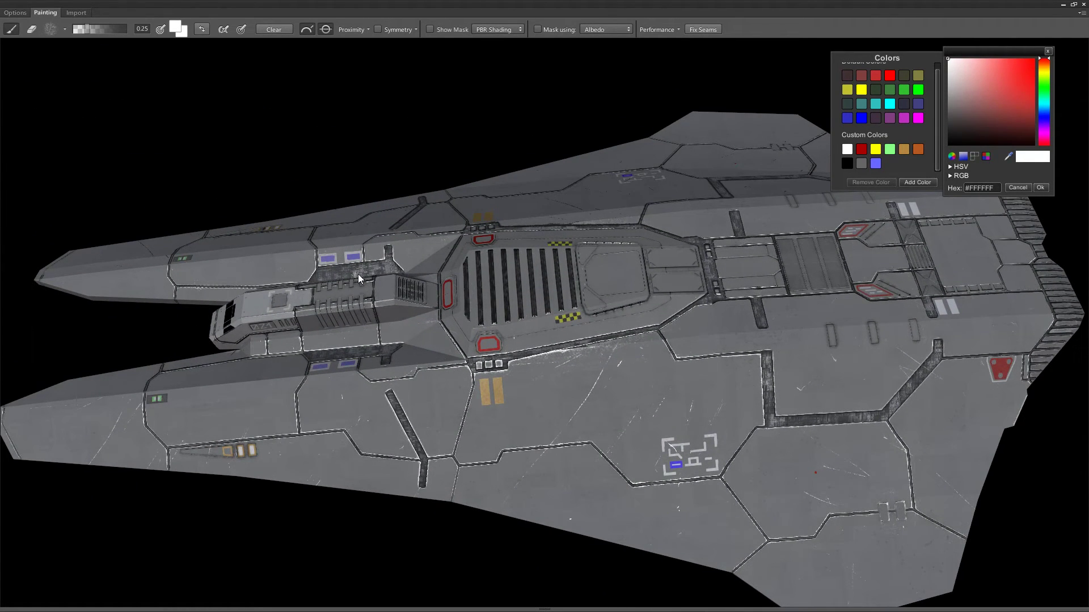
Open the brush library, choose the tall streaked Wood brush, and browse the Base Shapes and Containers categories
click(64, 30)
click(164, 72)
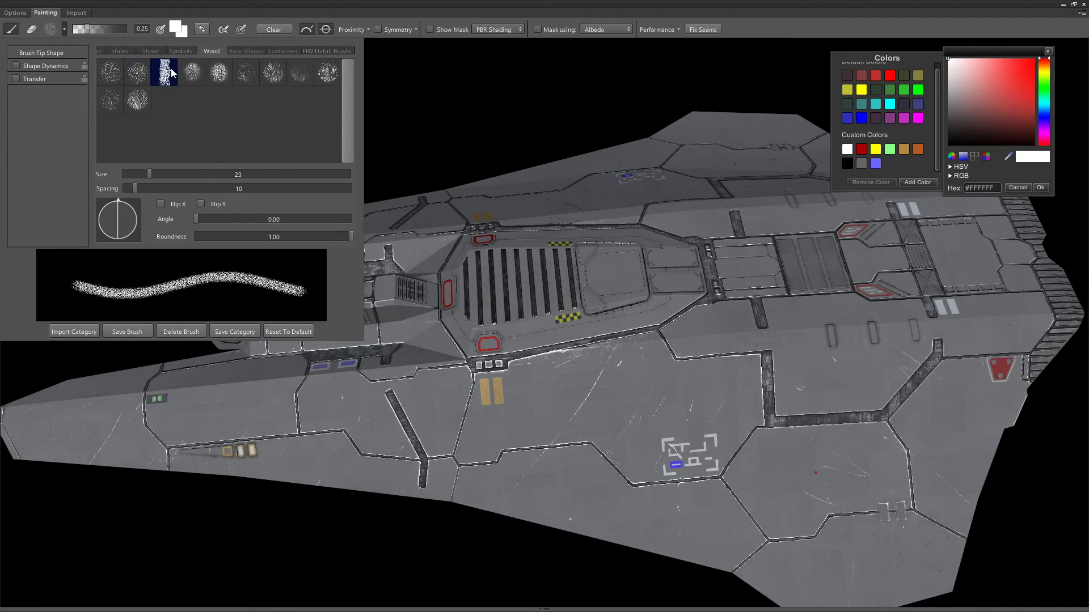
click(246, 52)
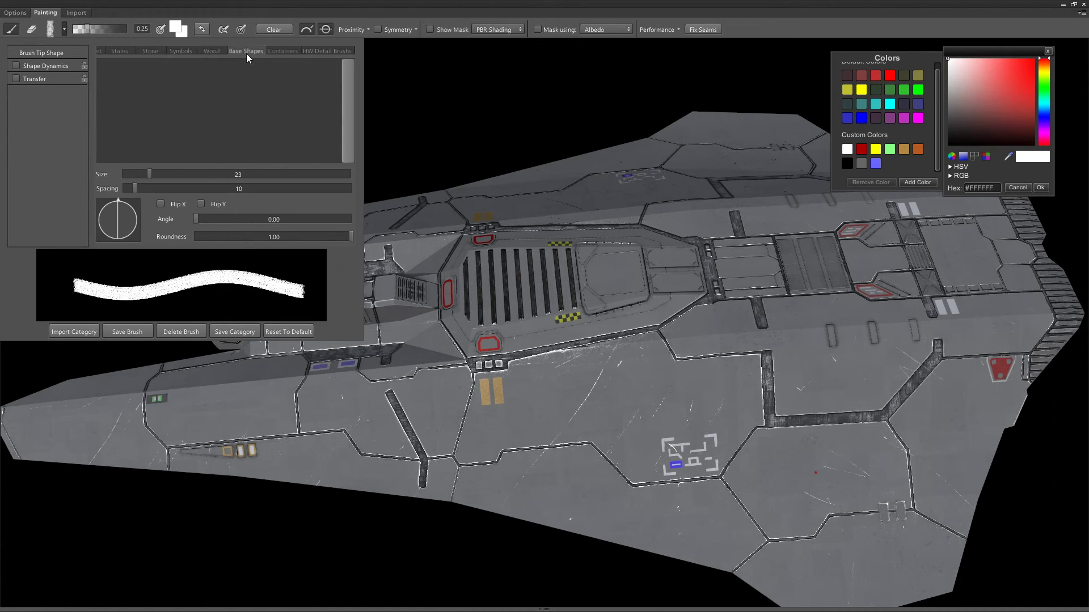
click(281, 51)
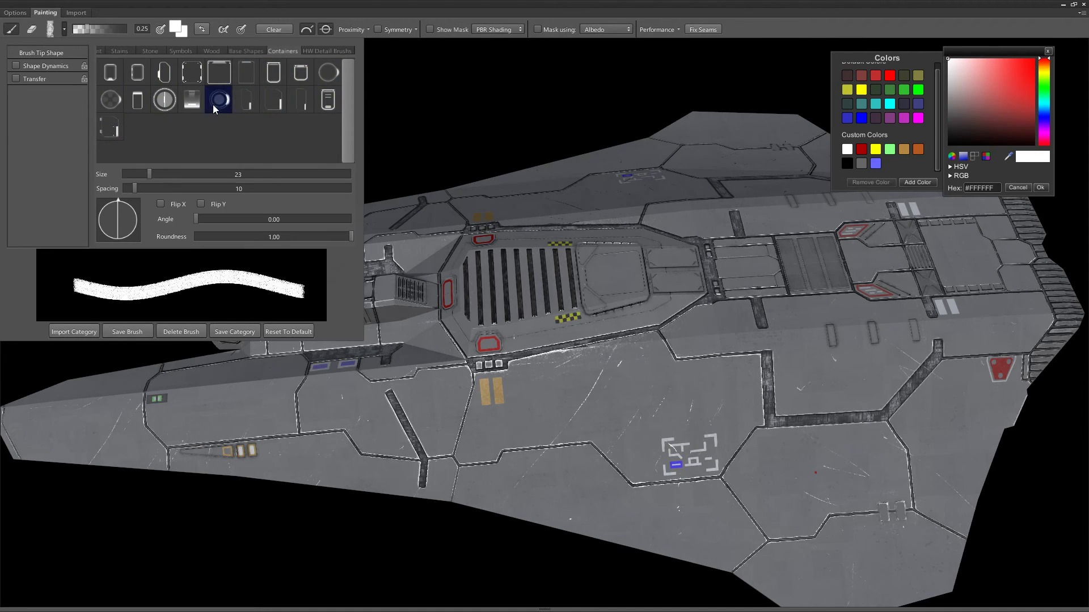